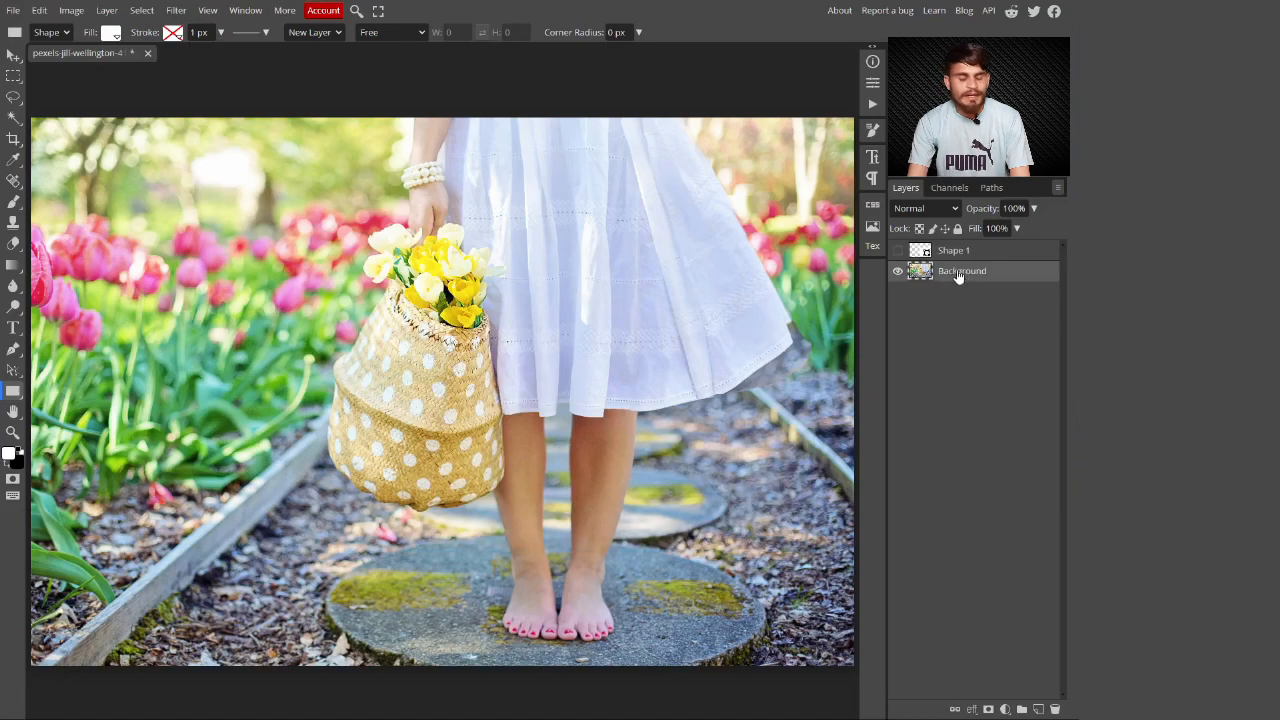
Step: Duplicate the Background layer, placing the copy above Shape 1, and rename it "transprent blur'"
key(ctrl+j)
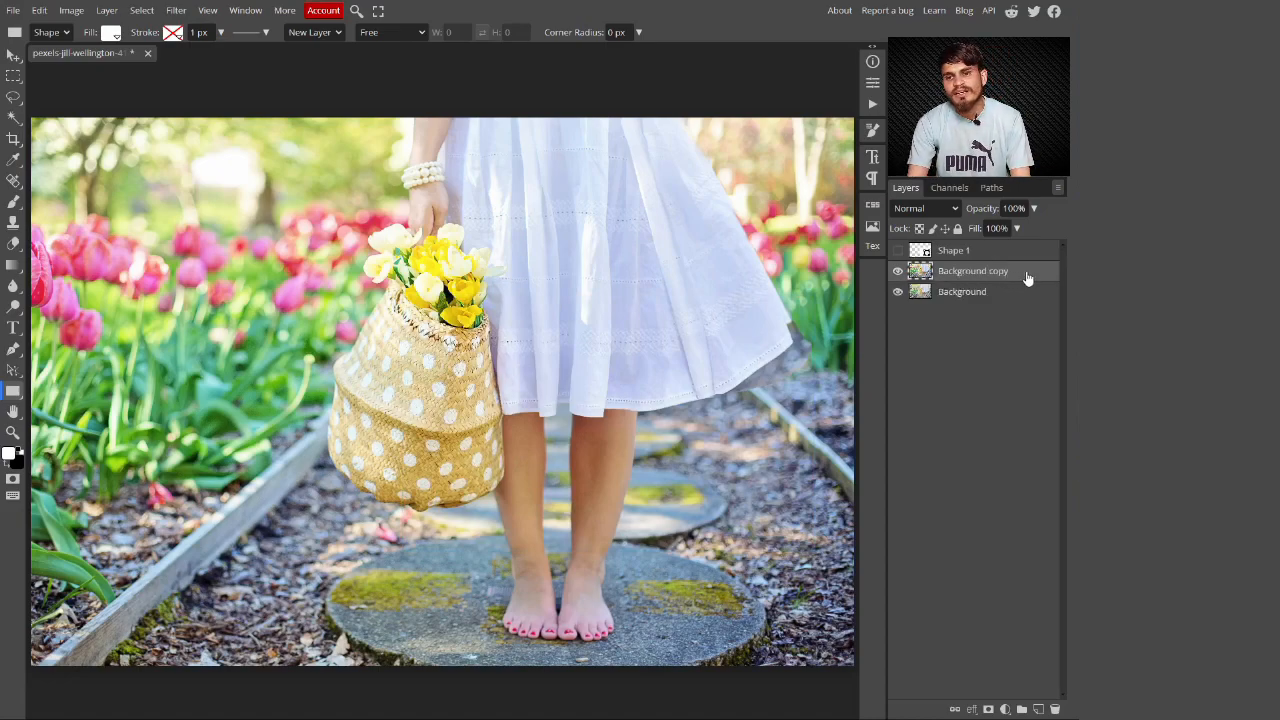
drag(1029, 277, 1025, 246)
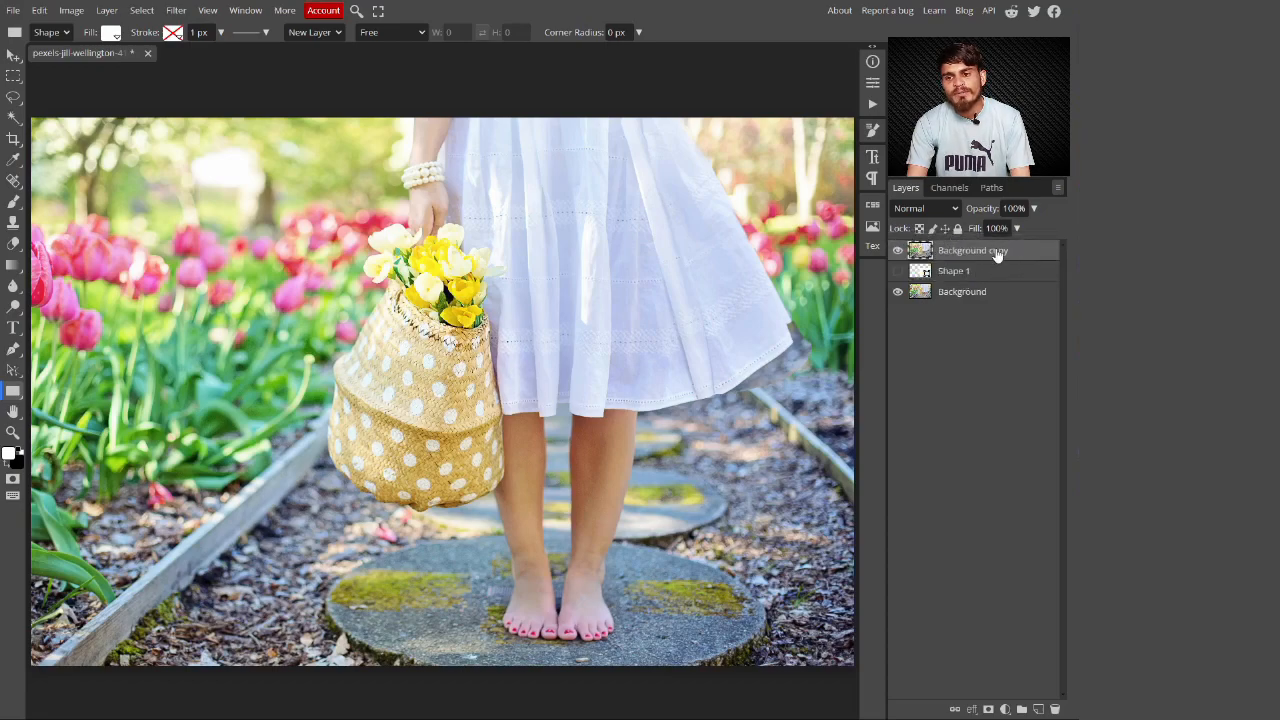
double_click(972, 252)
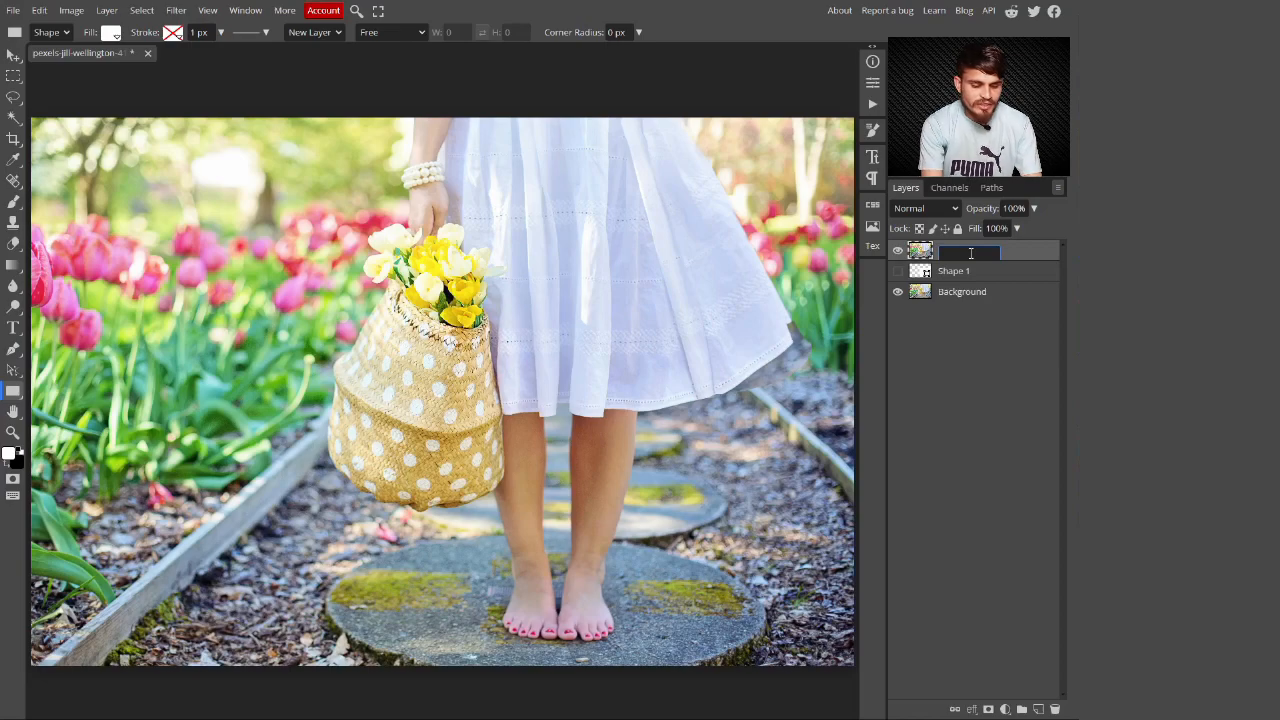
text(transparent blur)
key(Return)
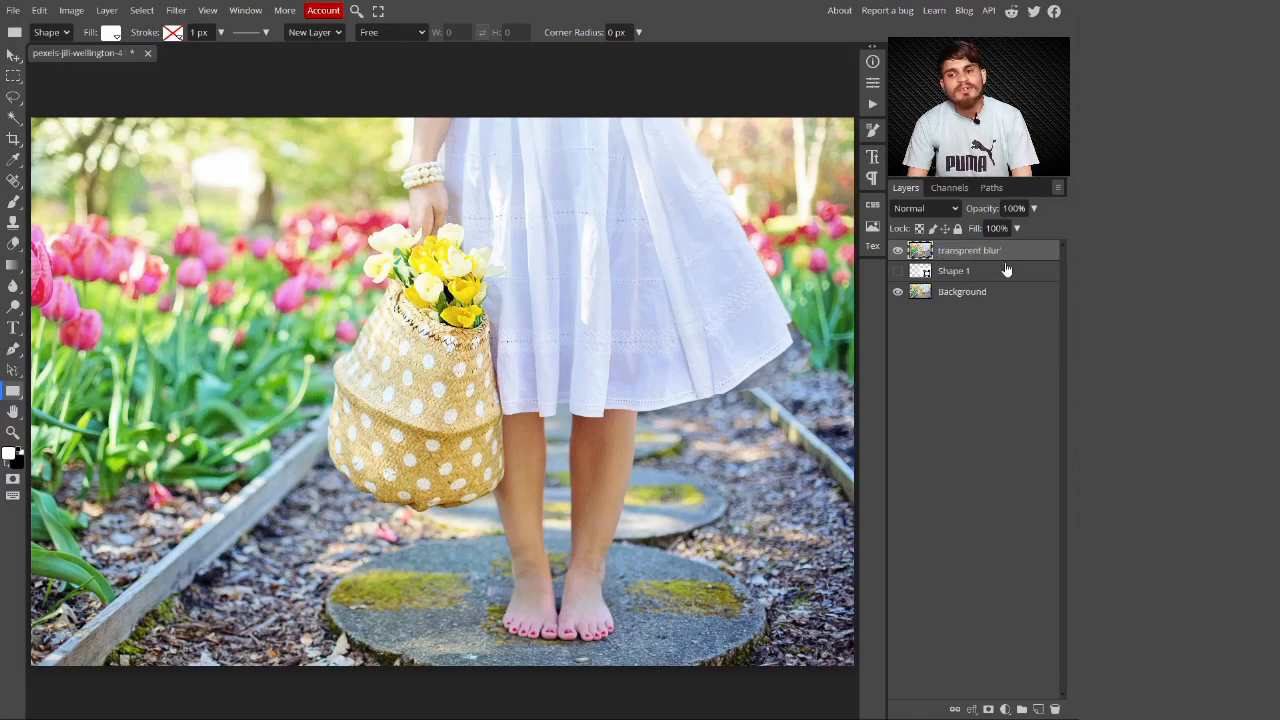
Step: Convert the duplicated photo layer to a smart object and apply a Gaussian Blur with a 30 px radius
right_click(985, 255)
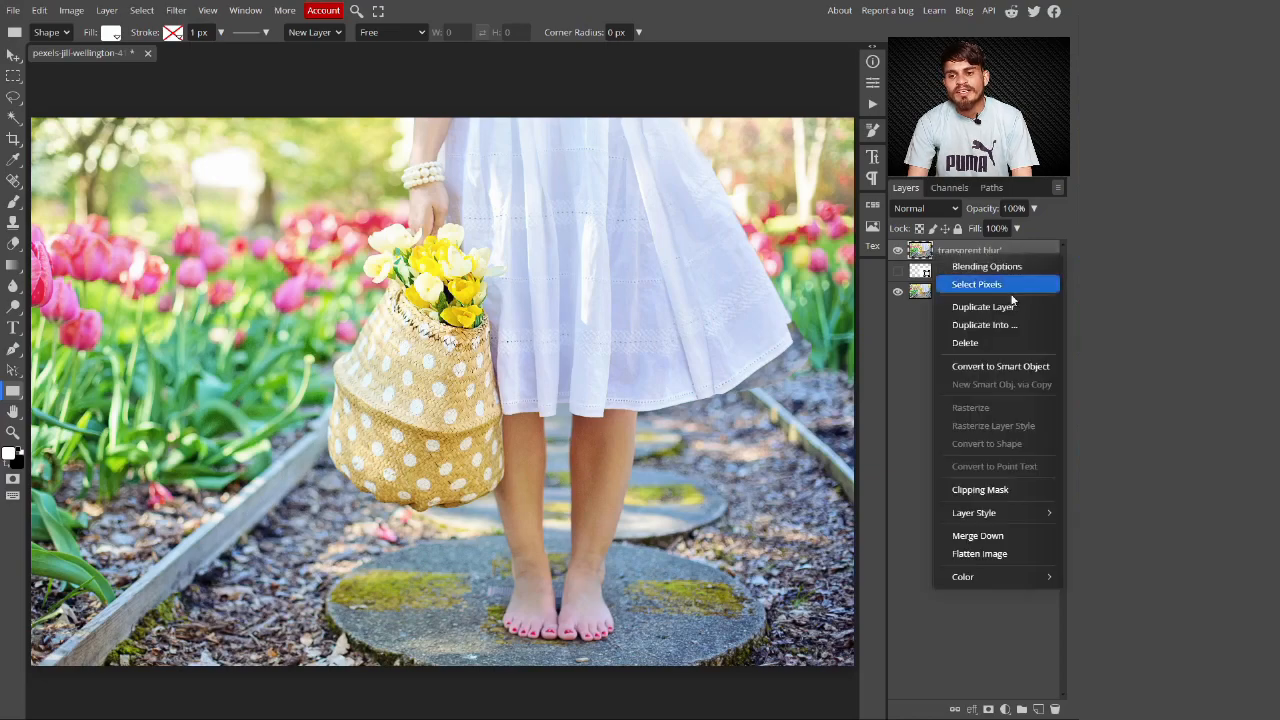
click(1006, 368)
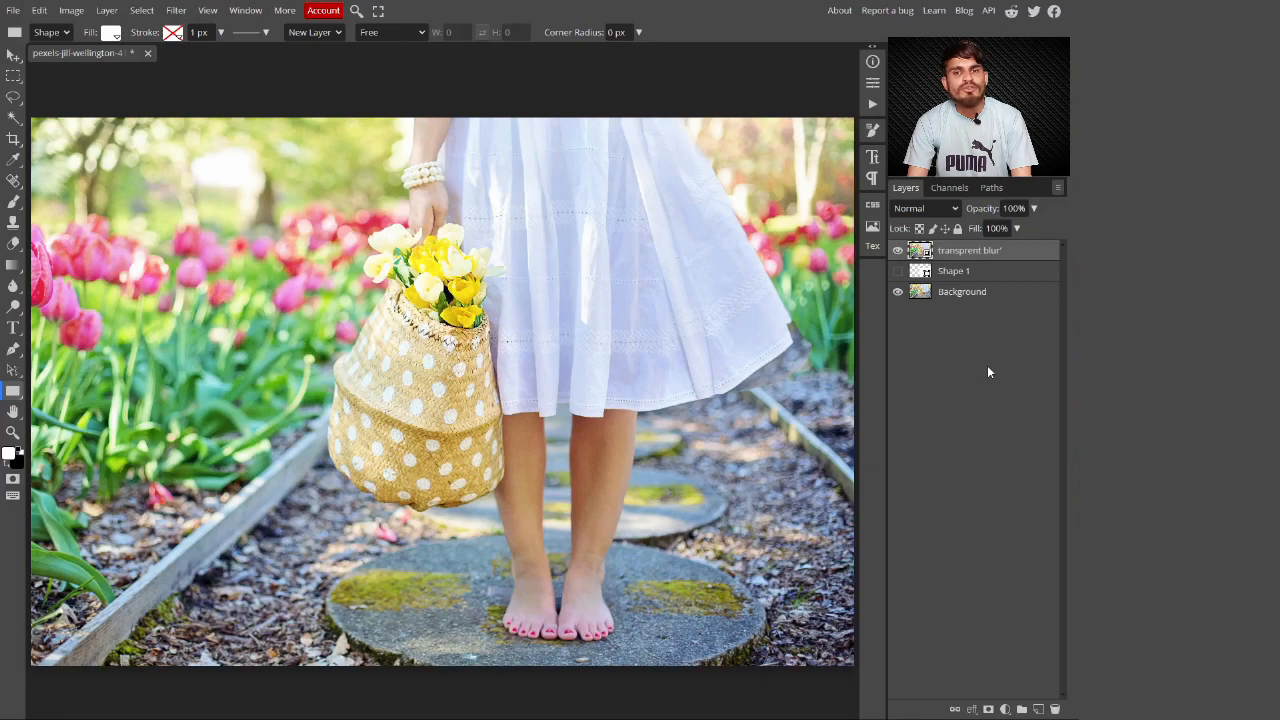
click(178, 14)
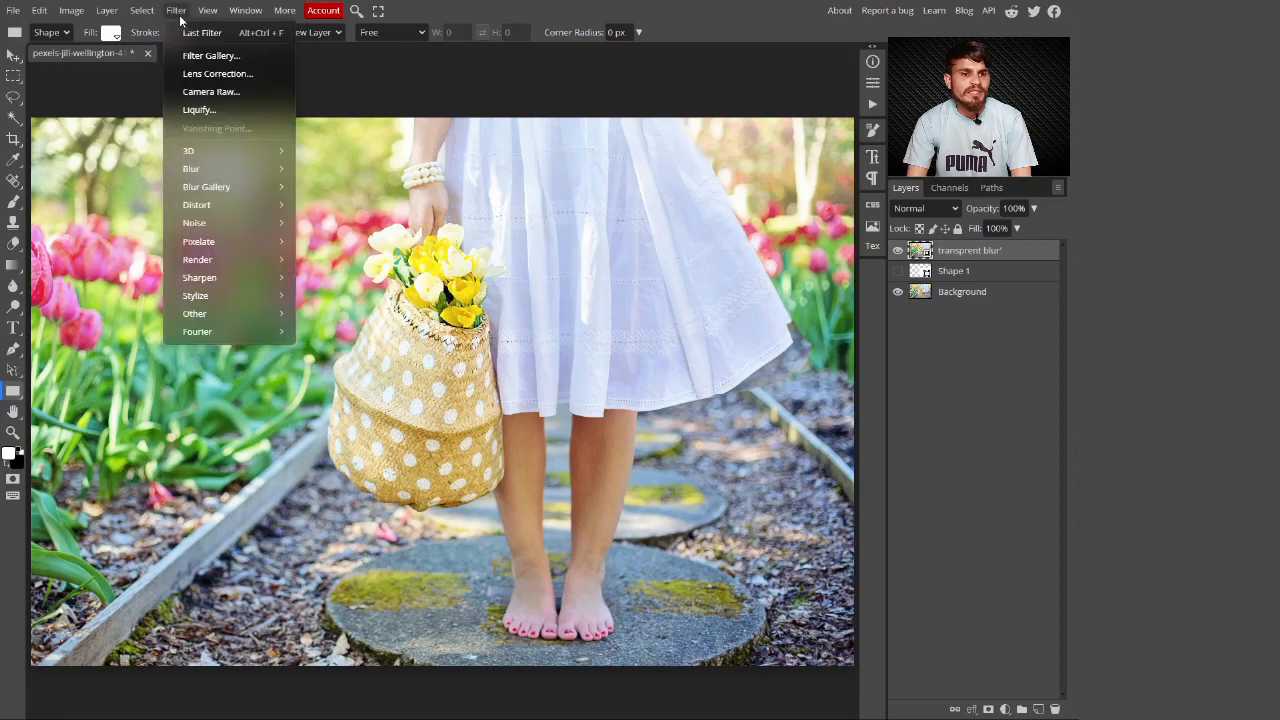
mouse_move(240, 202)
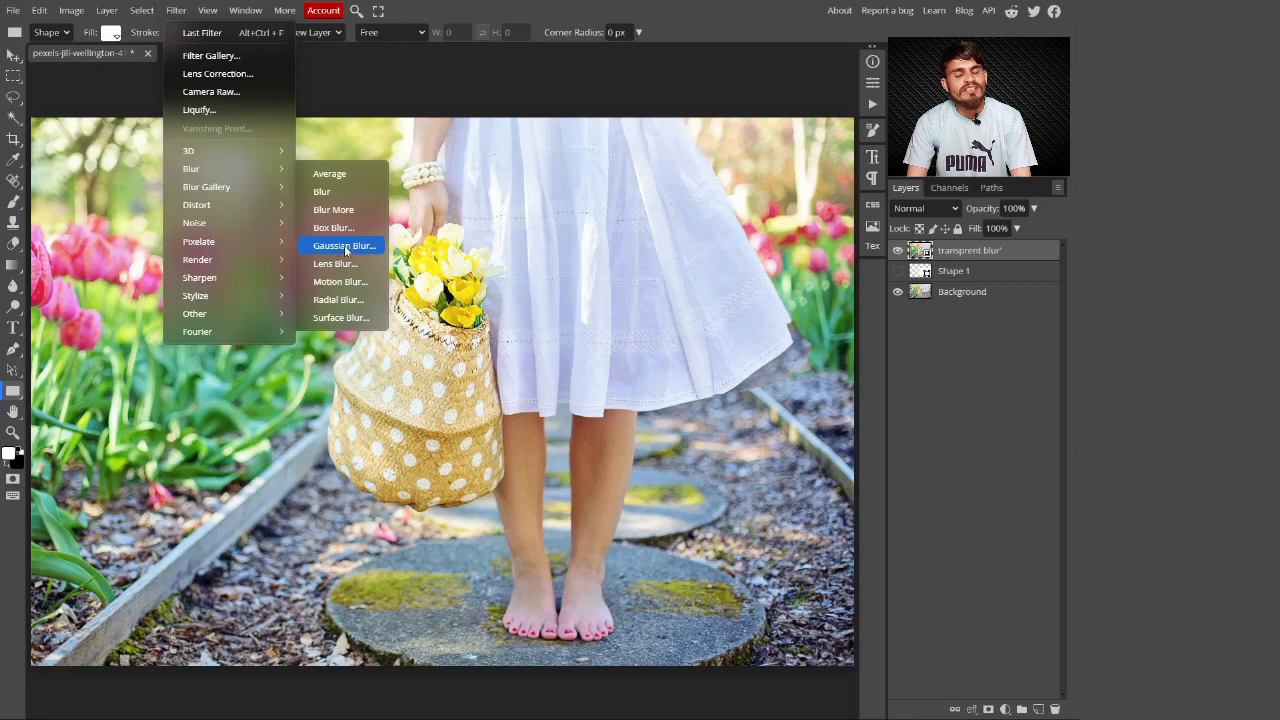
click(346, 246)
drag(401, 170, 873, 420)
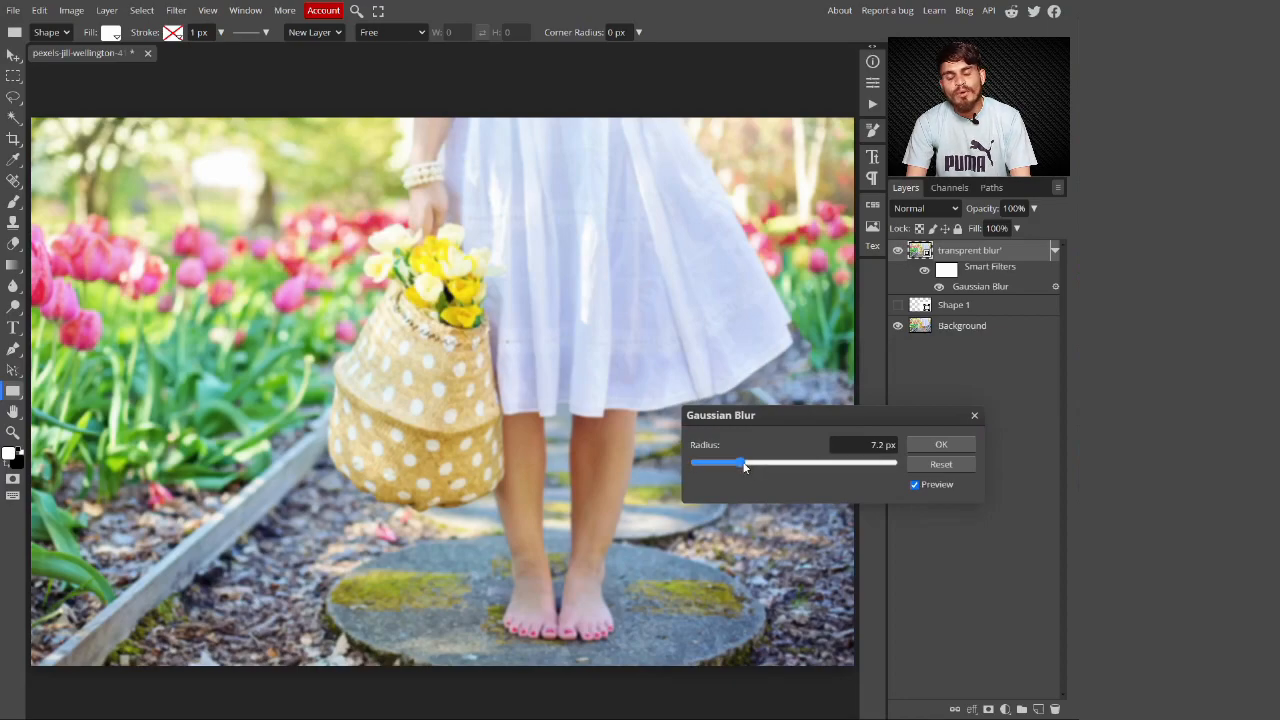
drag(744, 467, 770, 468)
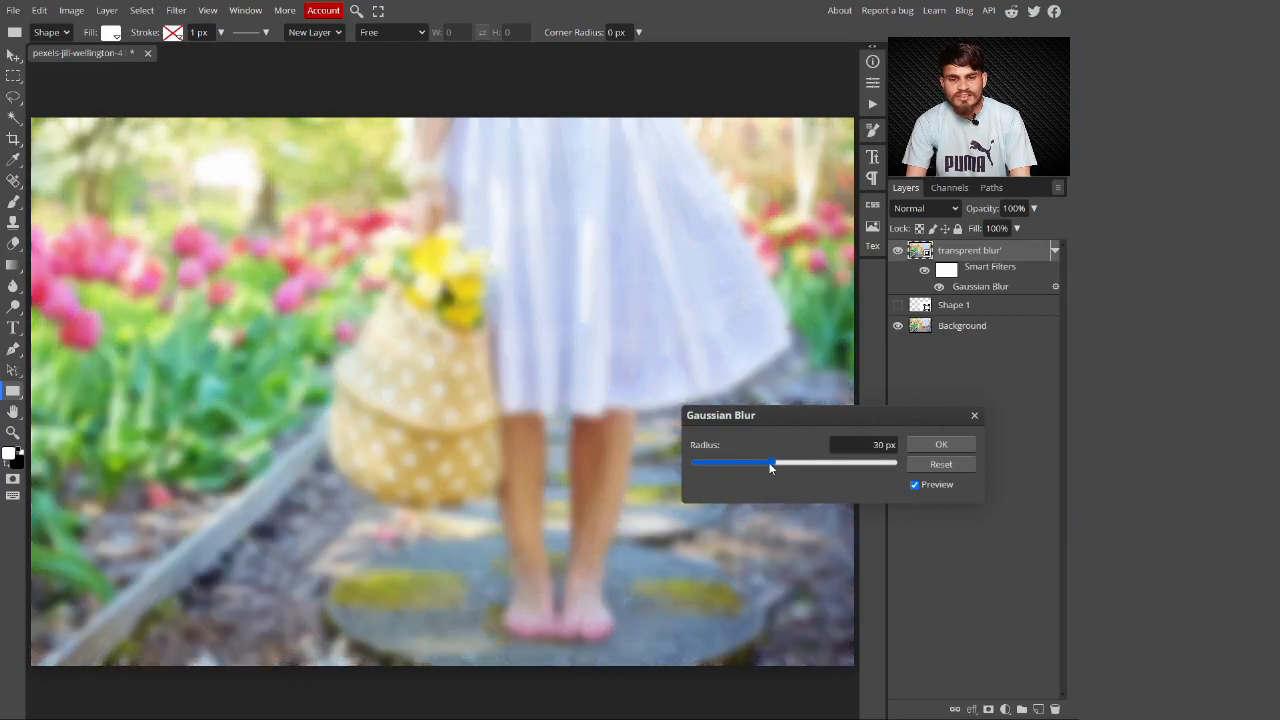
click(938, 446)
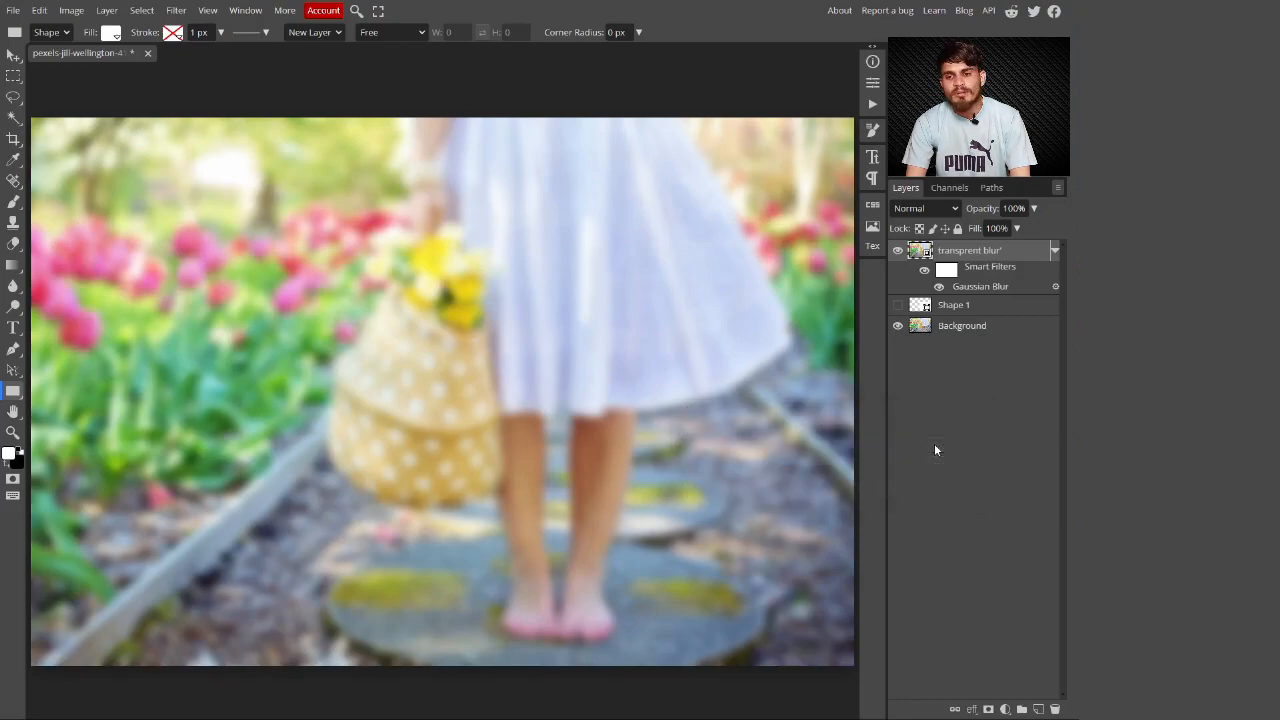
Step: Make the Shape 1 layer visible and clip the blurred photo layer to it with a clipping mask
click(936, 313)
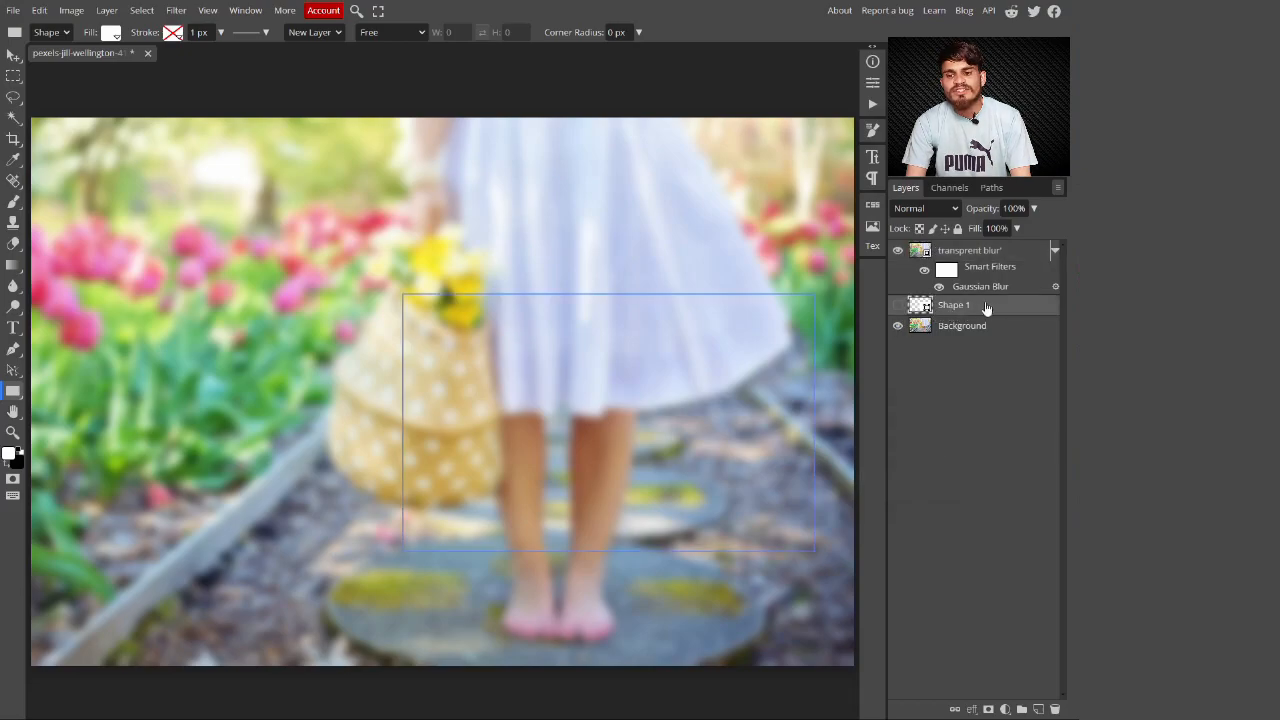
click(898, 306)
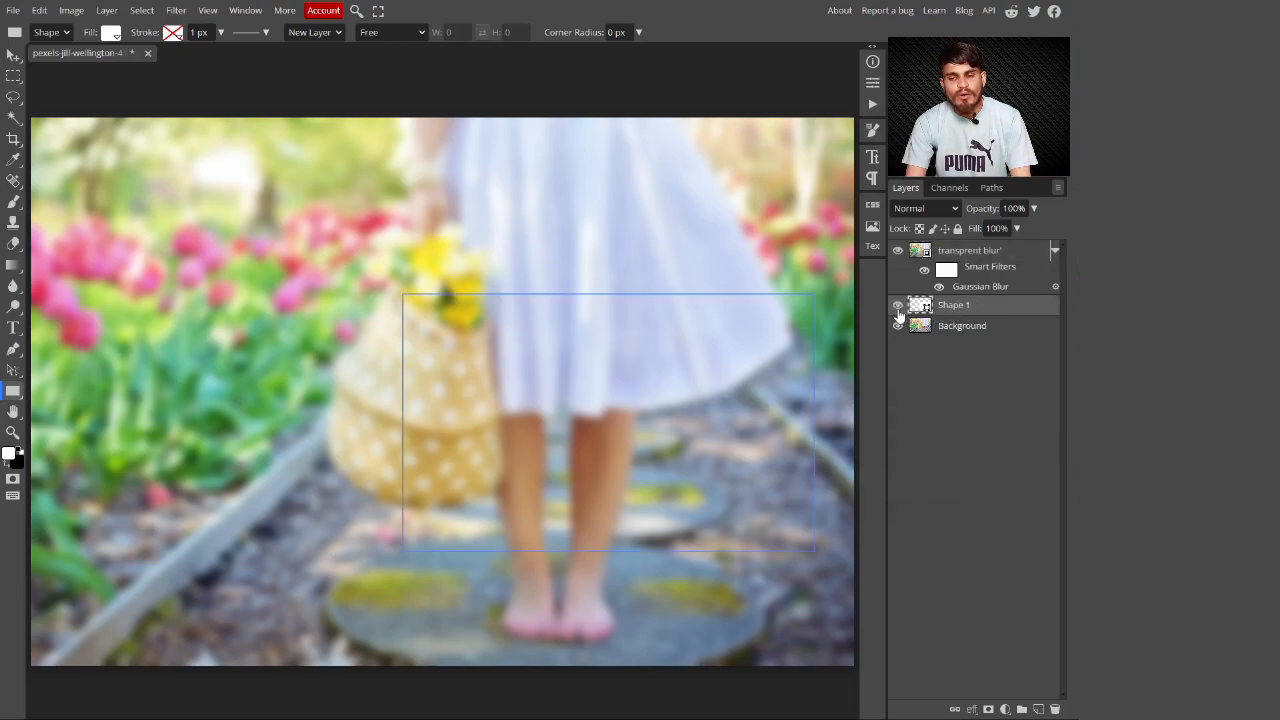
click(980, 258)
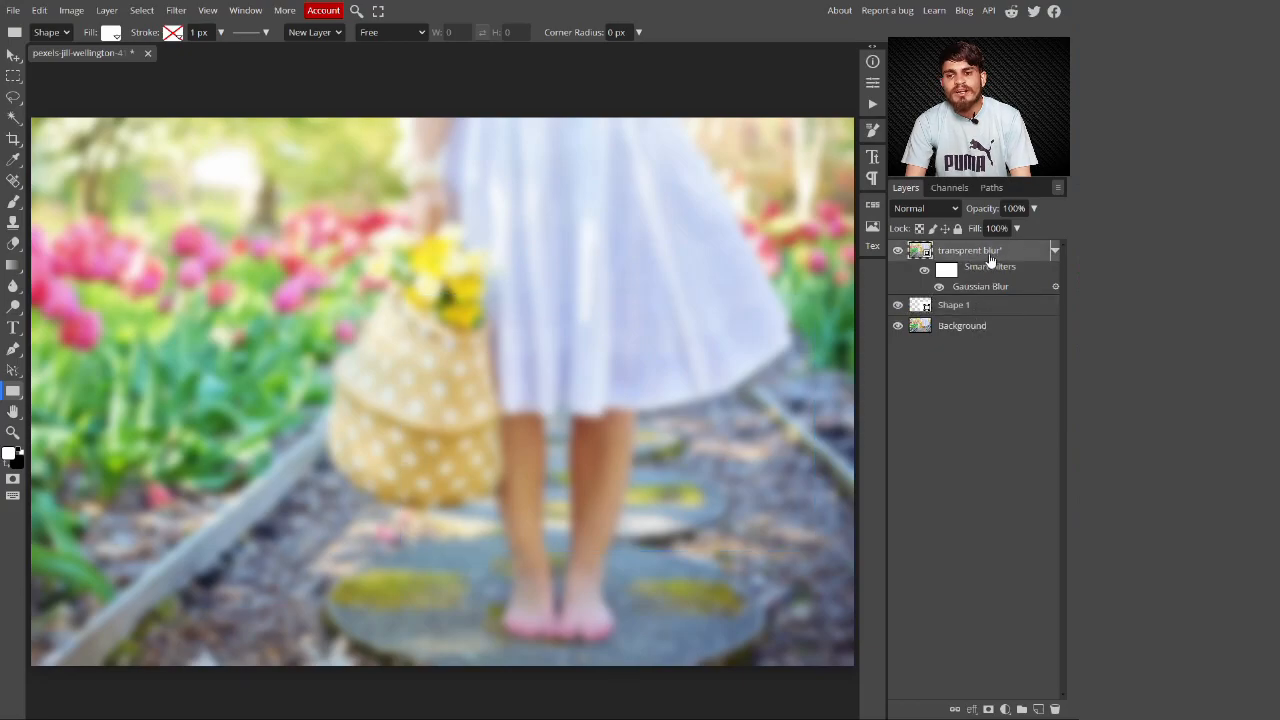
right_click(990, 259)
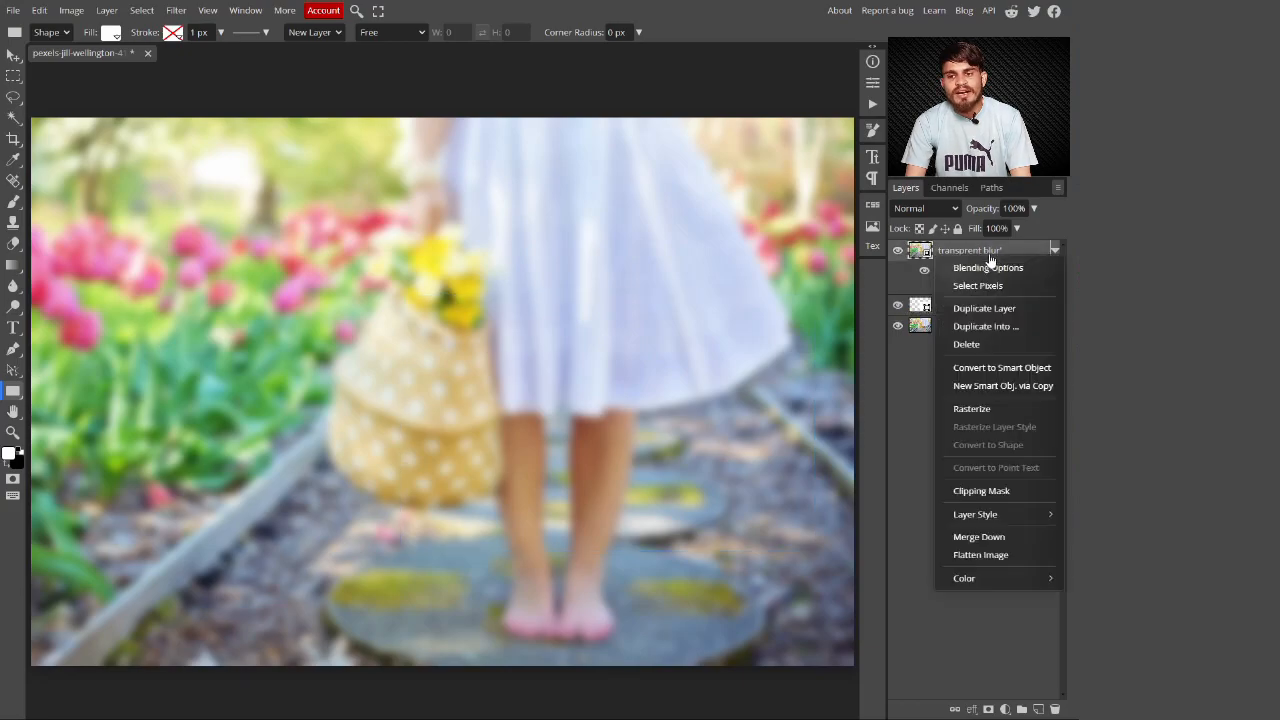
click(985, 494)
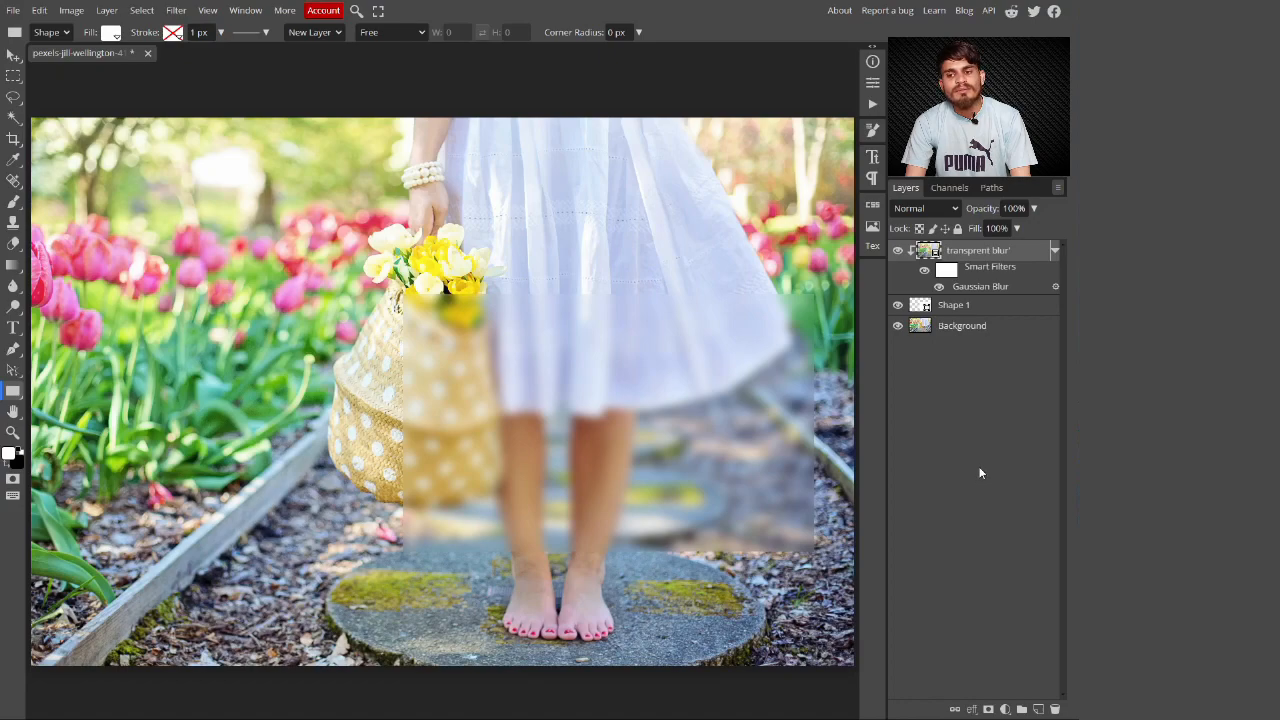
Step: Hide the blurred layer briefly to inspect the rectangle beneath it, and show it again
click(958, 306)
click(897, 251)
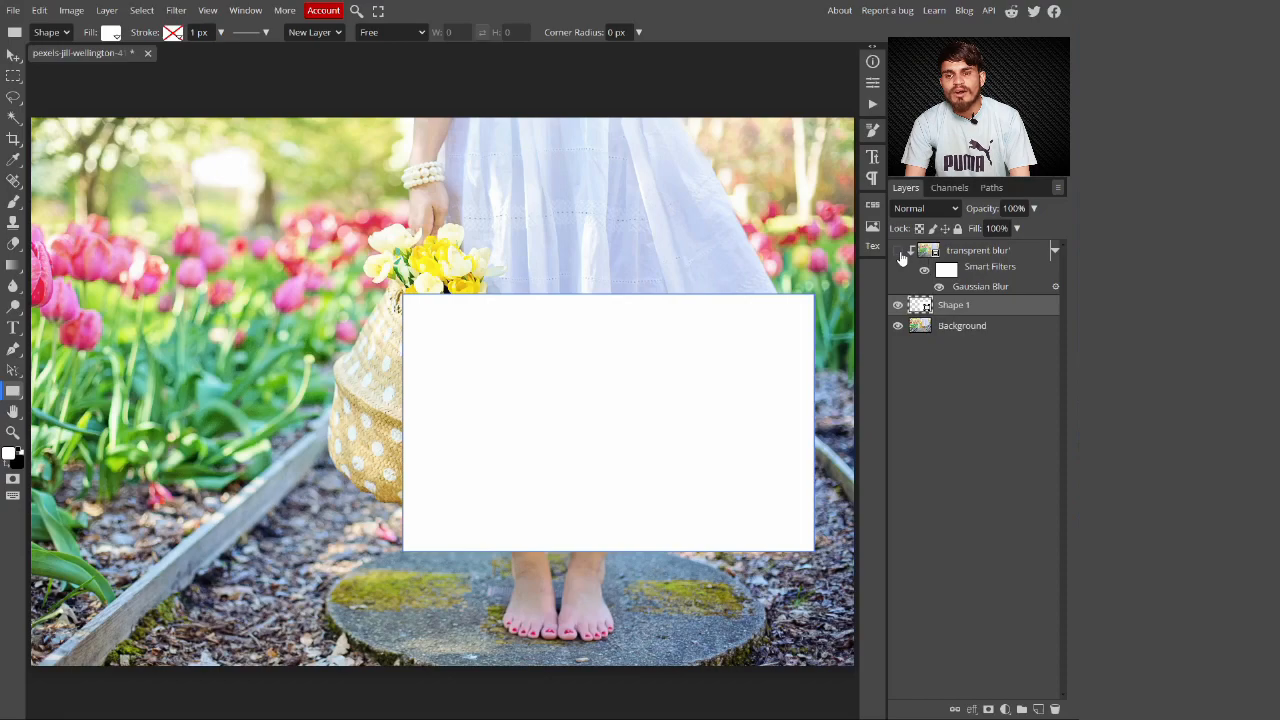
click(897, 251)
click(952, 327)
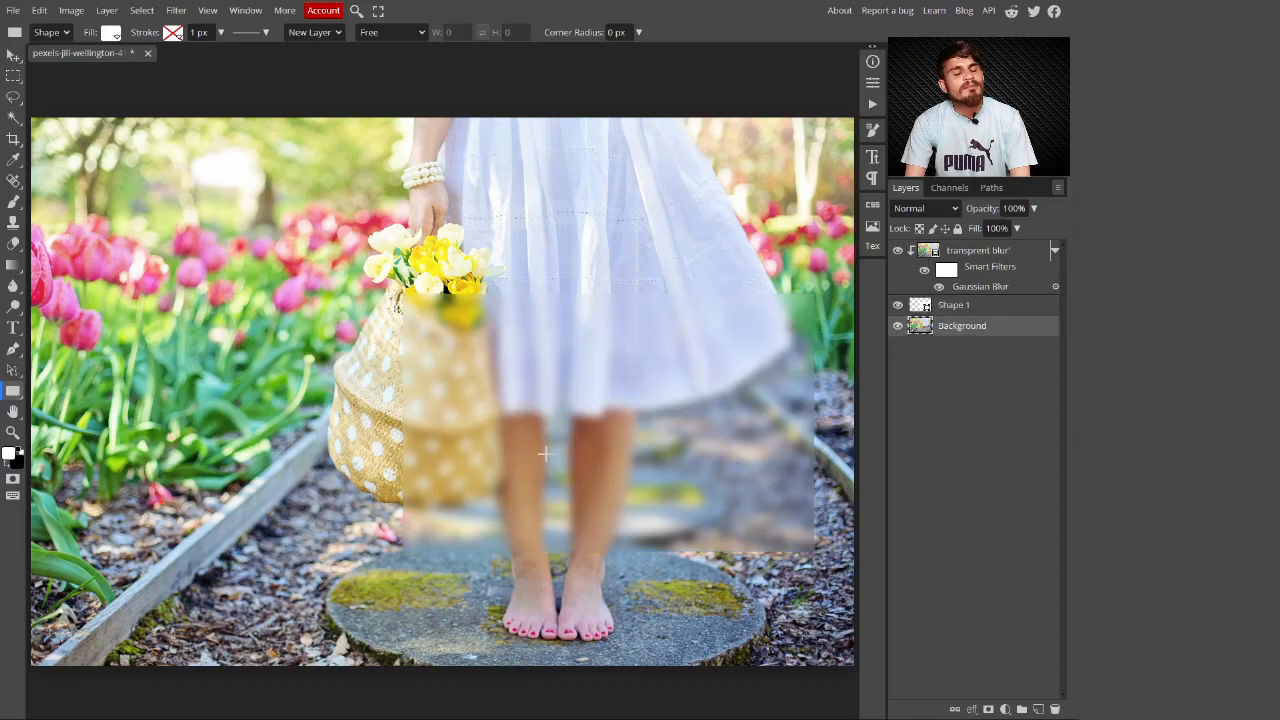
Step: Add a Stroke layer style to Shape 1 with a size of 7 px
click(968, 310)
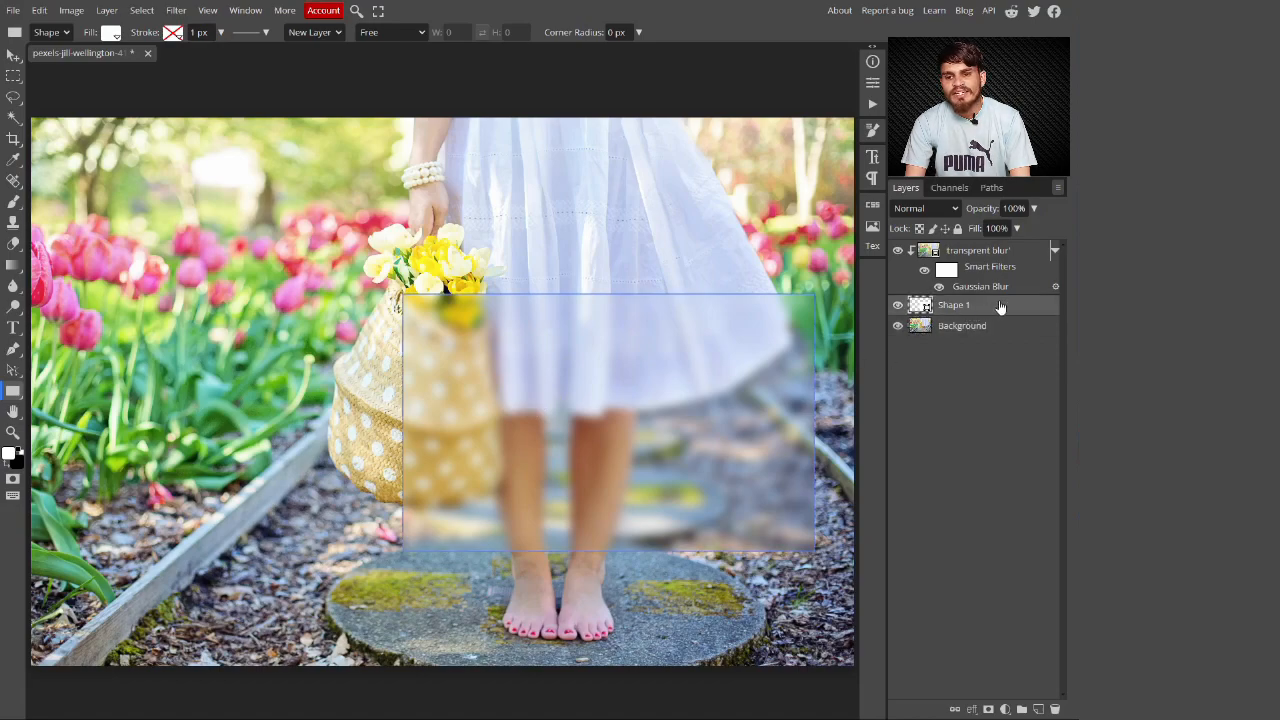
right_click(1021, 307)
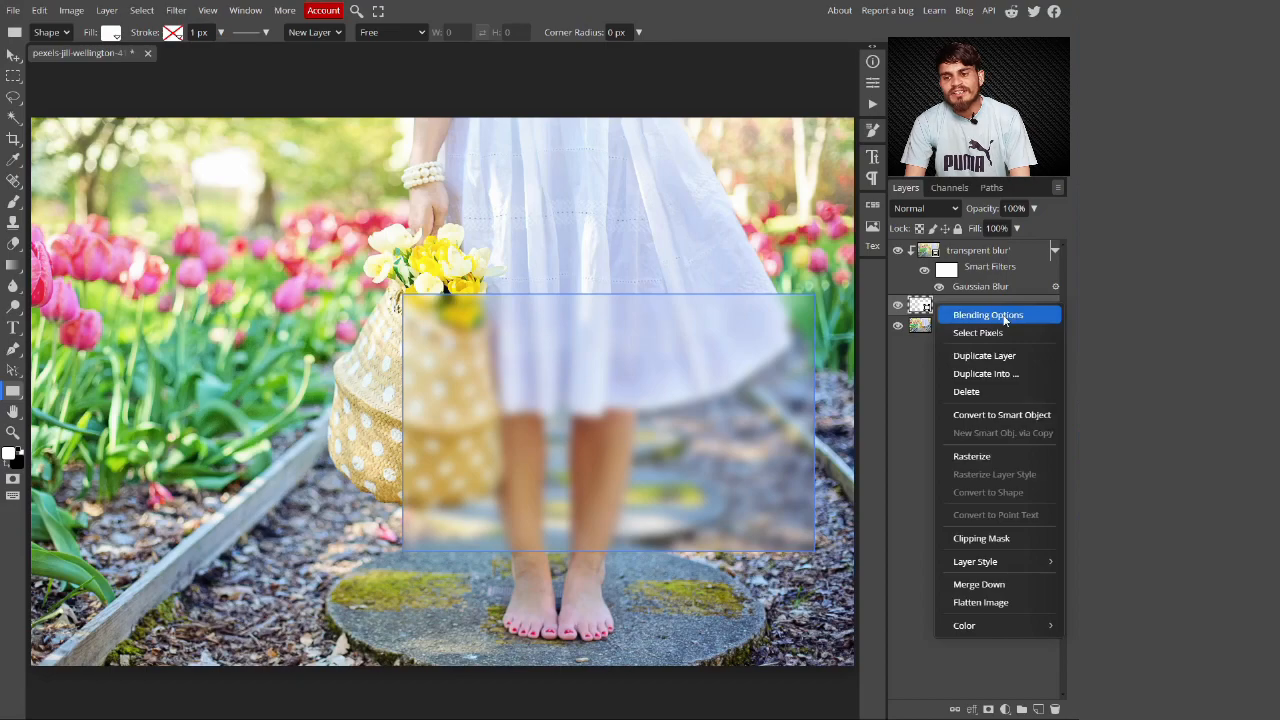
click(1005, 316)
drag(354, 104, 934, 350)
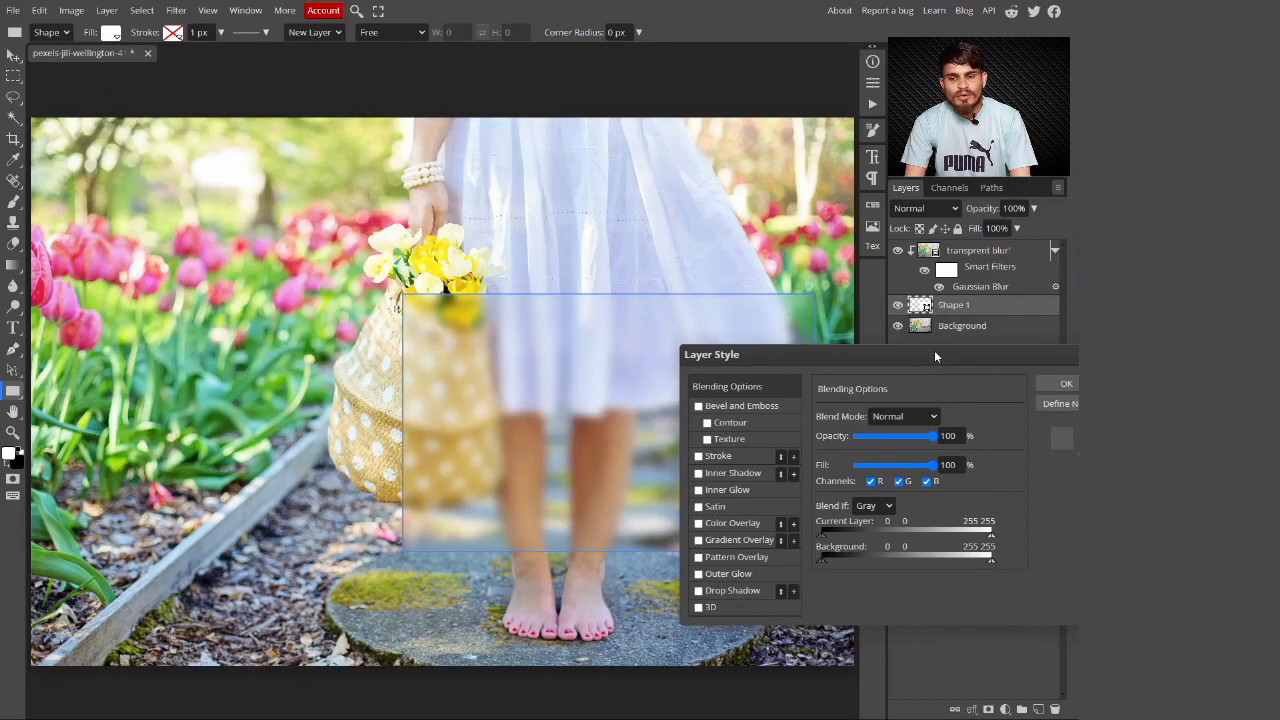
click(700, 457)
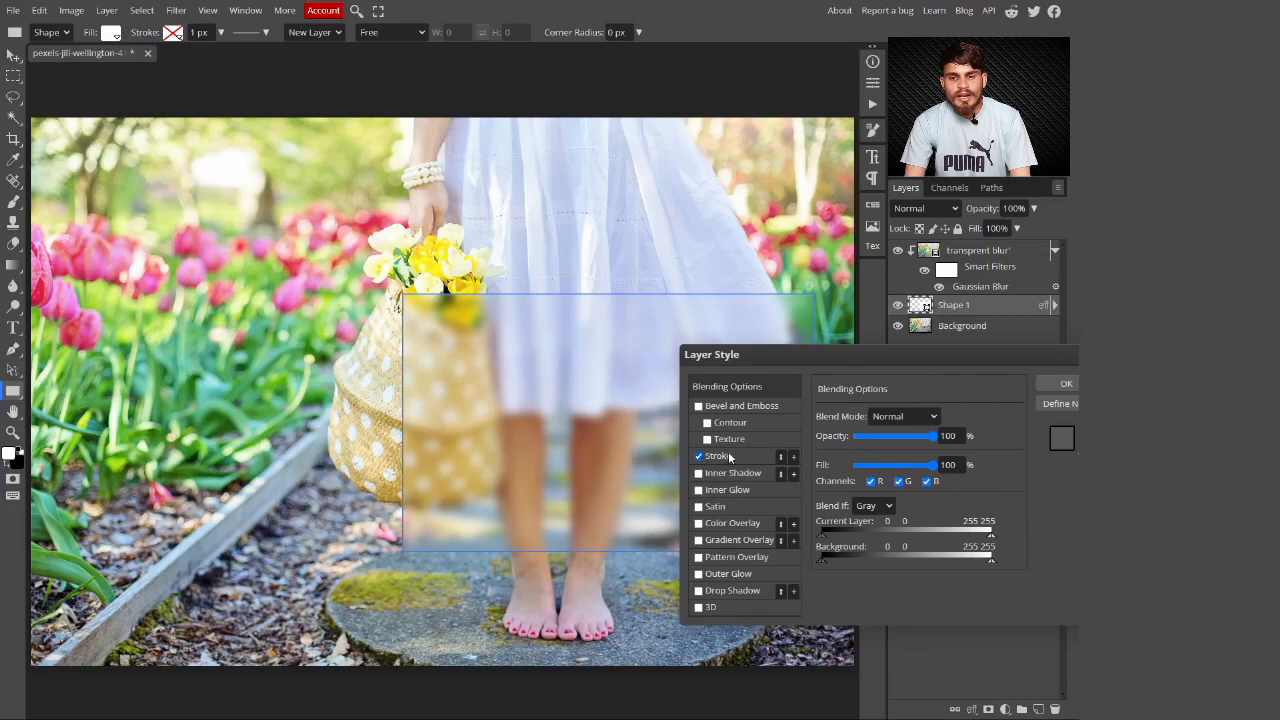
click(731, 460)
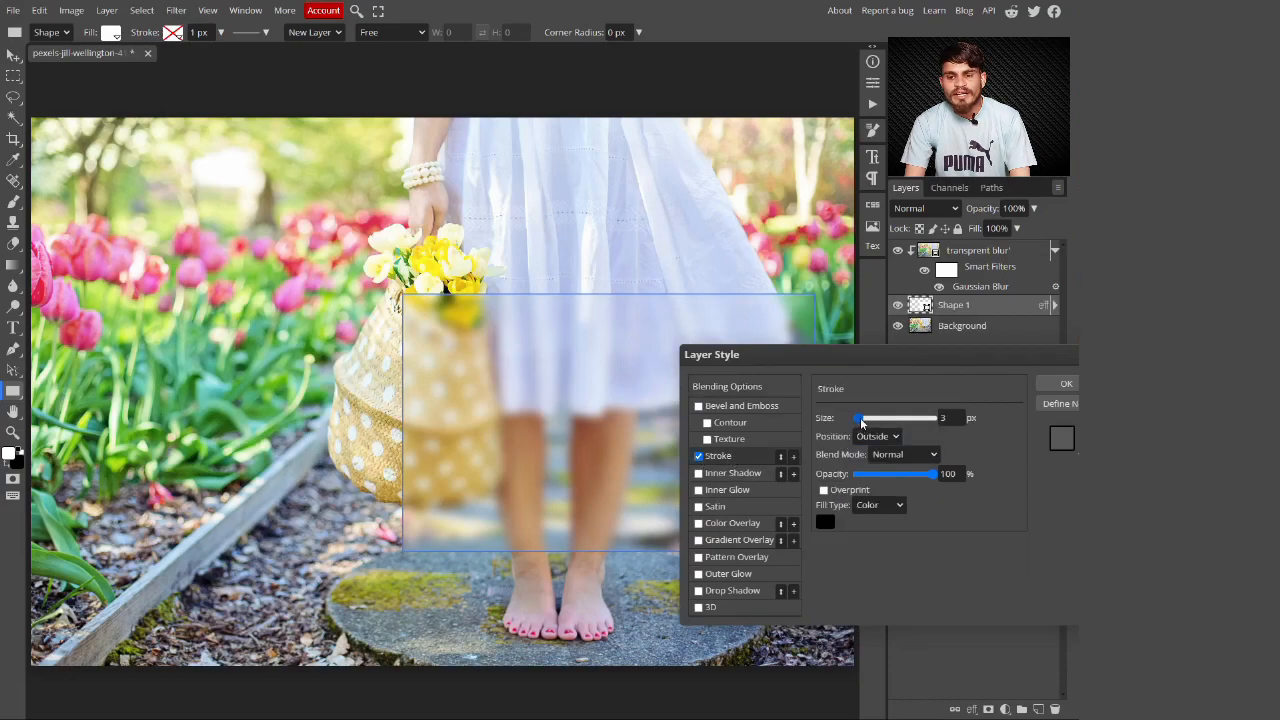
drag(862, 424, 866, 424)
click(945, 420)
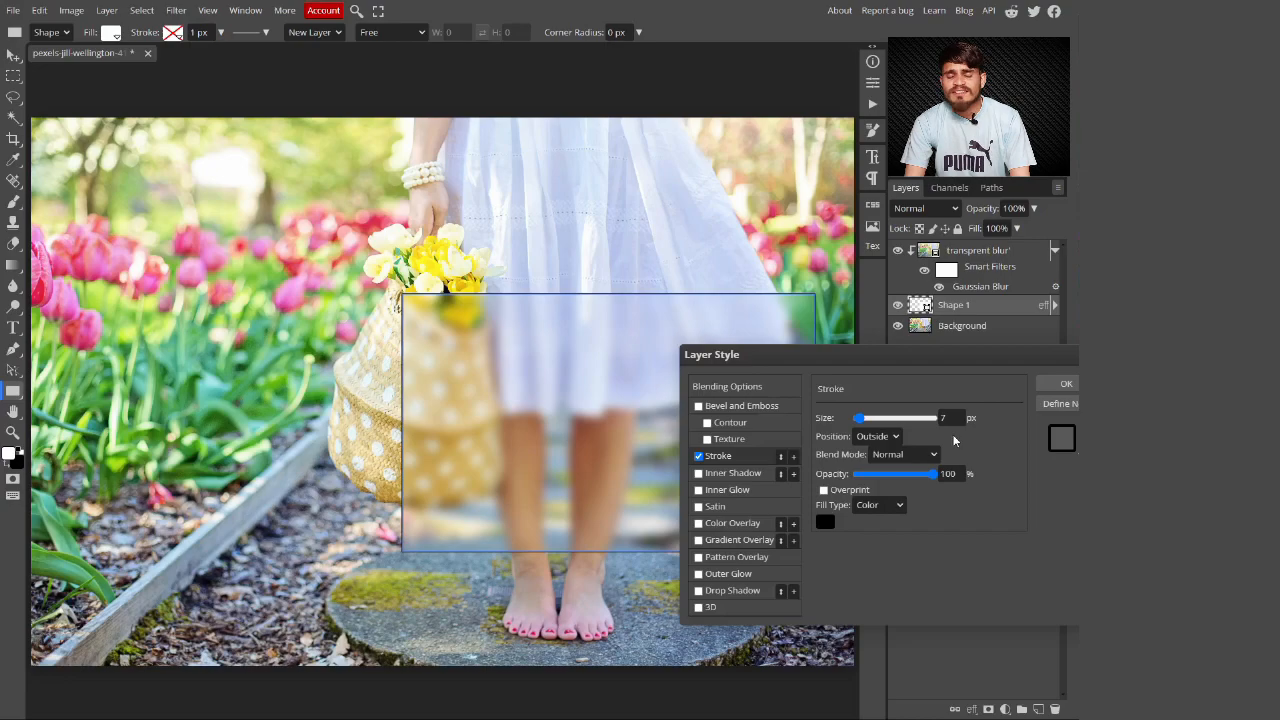
Step: Set the stroke colour to white (ffffff) and keep its position at Outside
click(826, 521)
click(259, 270)
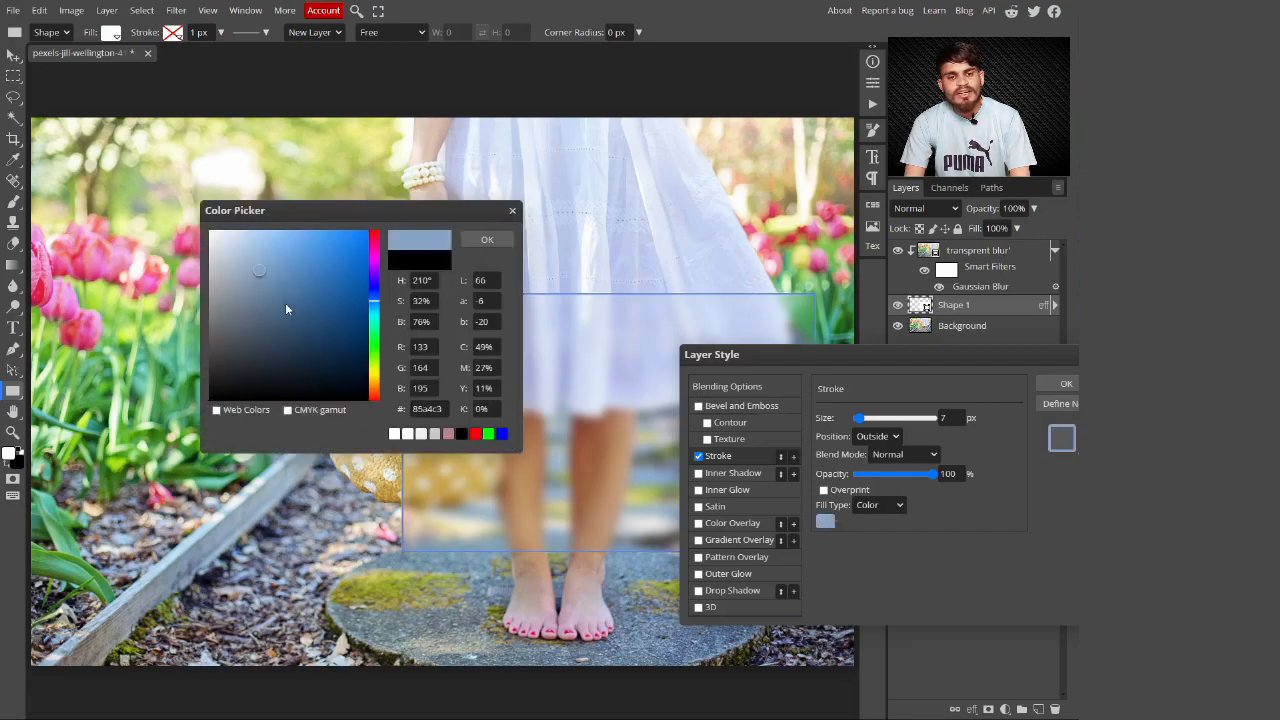
drag(240, 288, 208, 231)
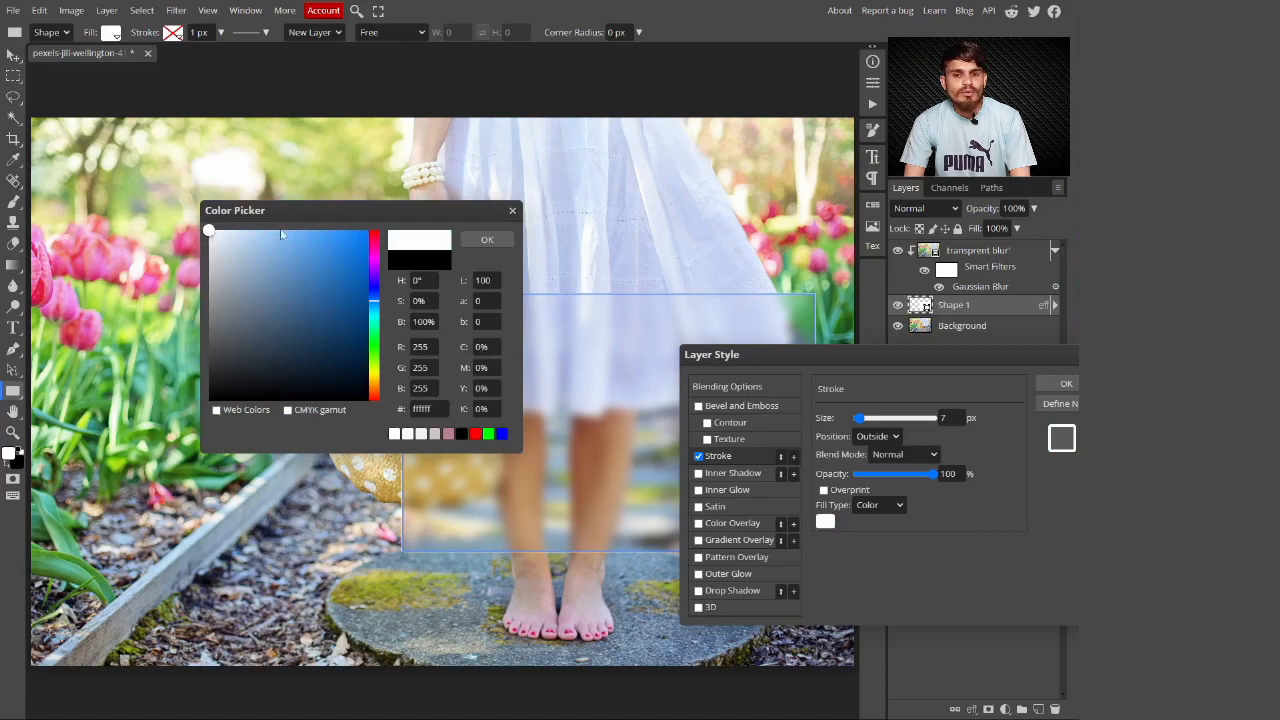
click(488, 241)
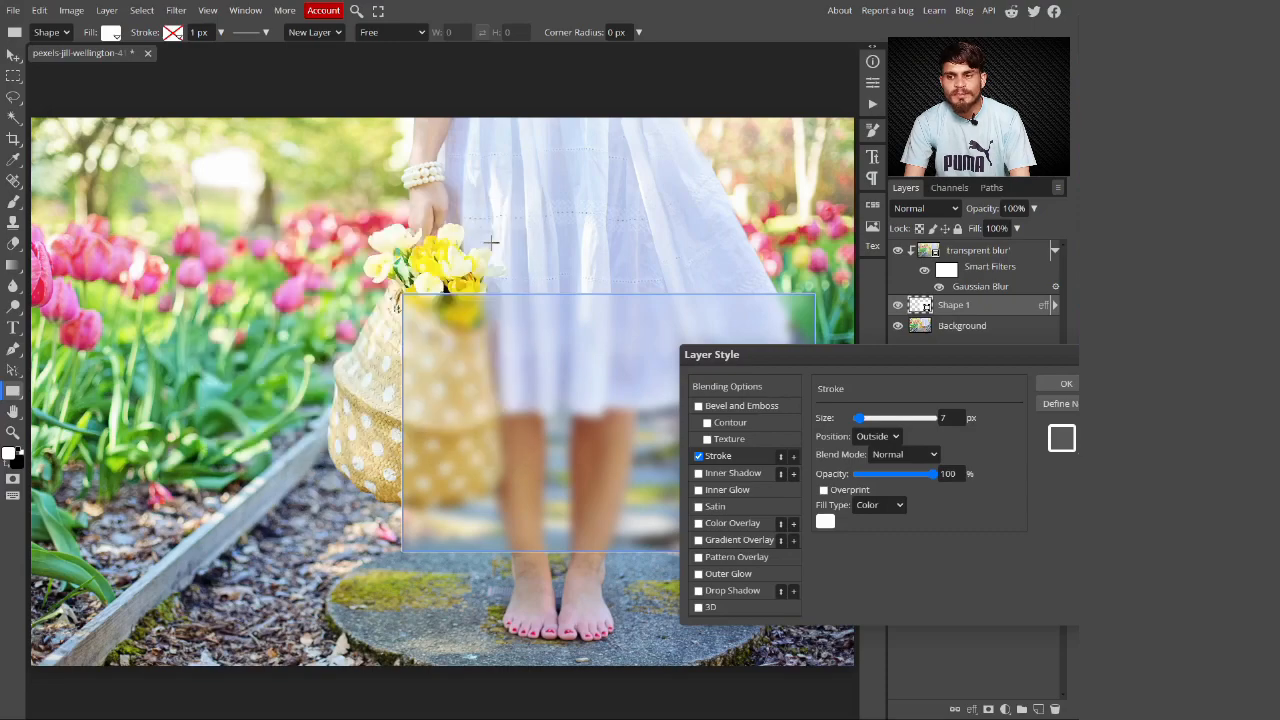
click(833, 452)
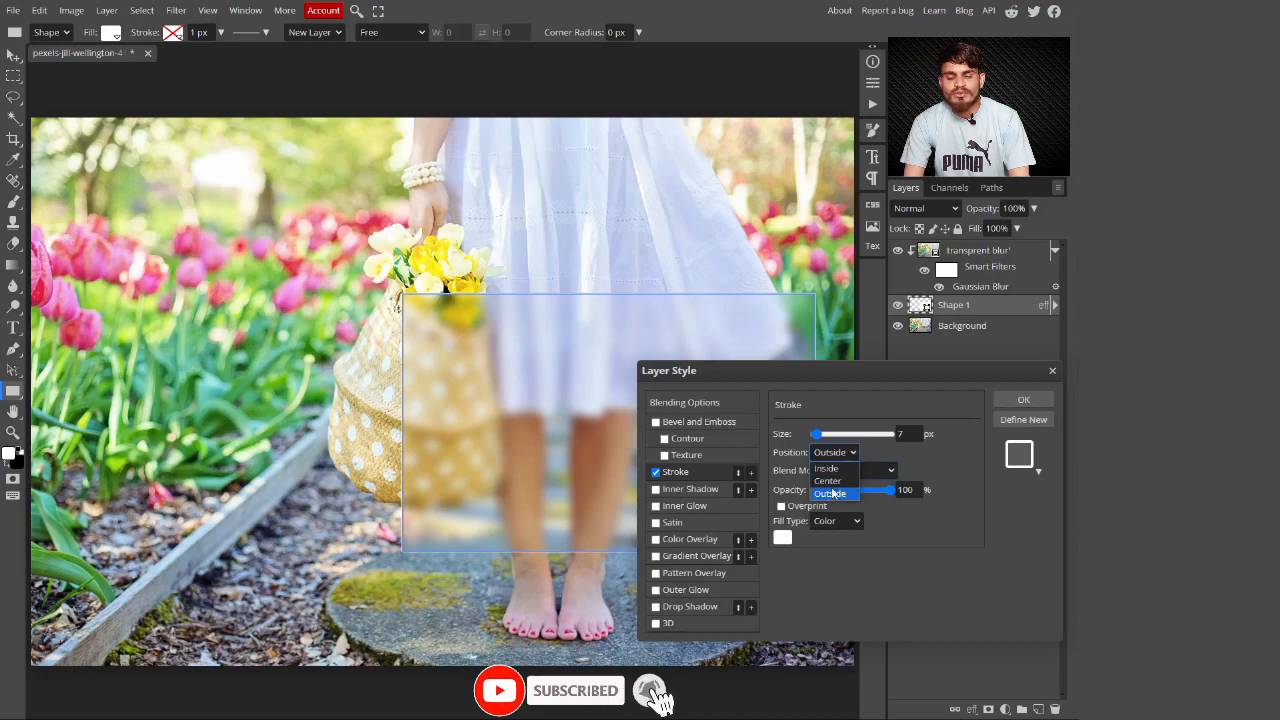
click(866, 452)
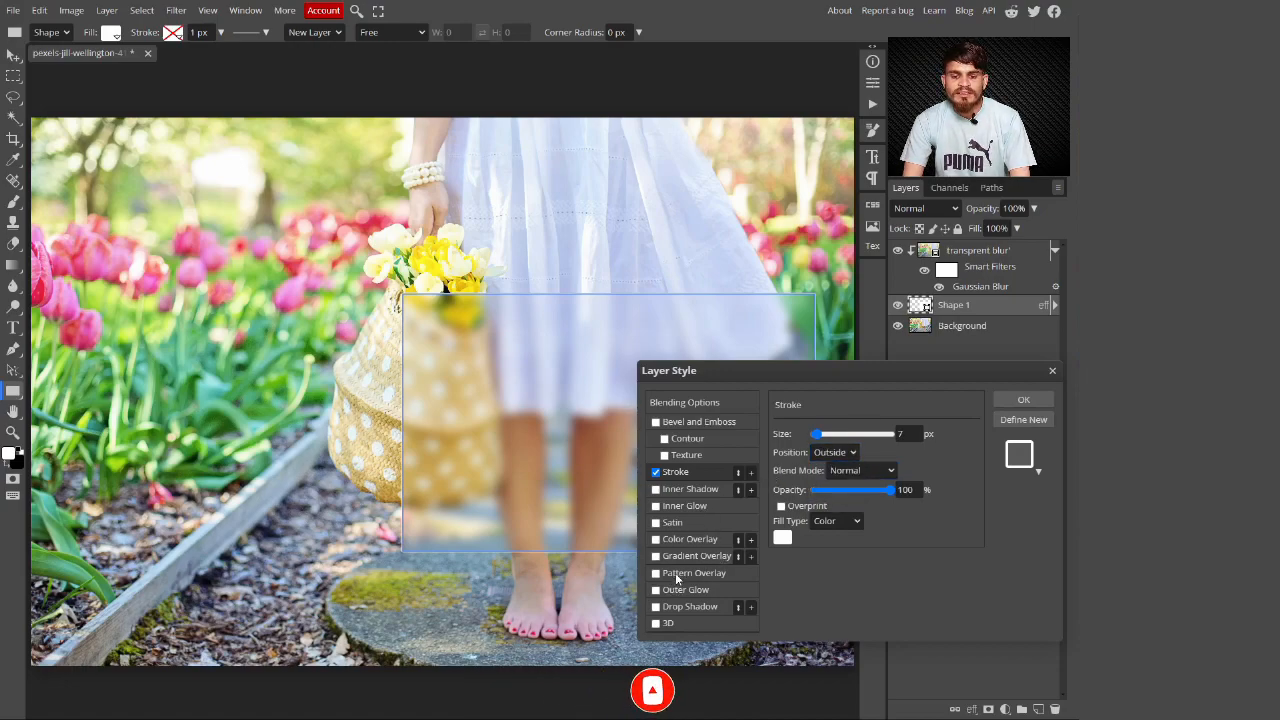
Step: Add a white (ffffff) Color Overlay to Shape 1 with its opacity set to 7%
click(657, 540)
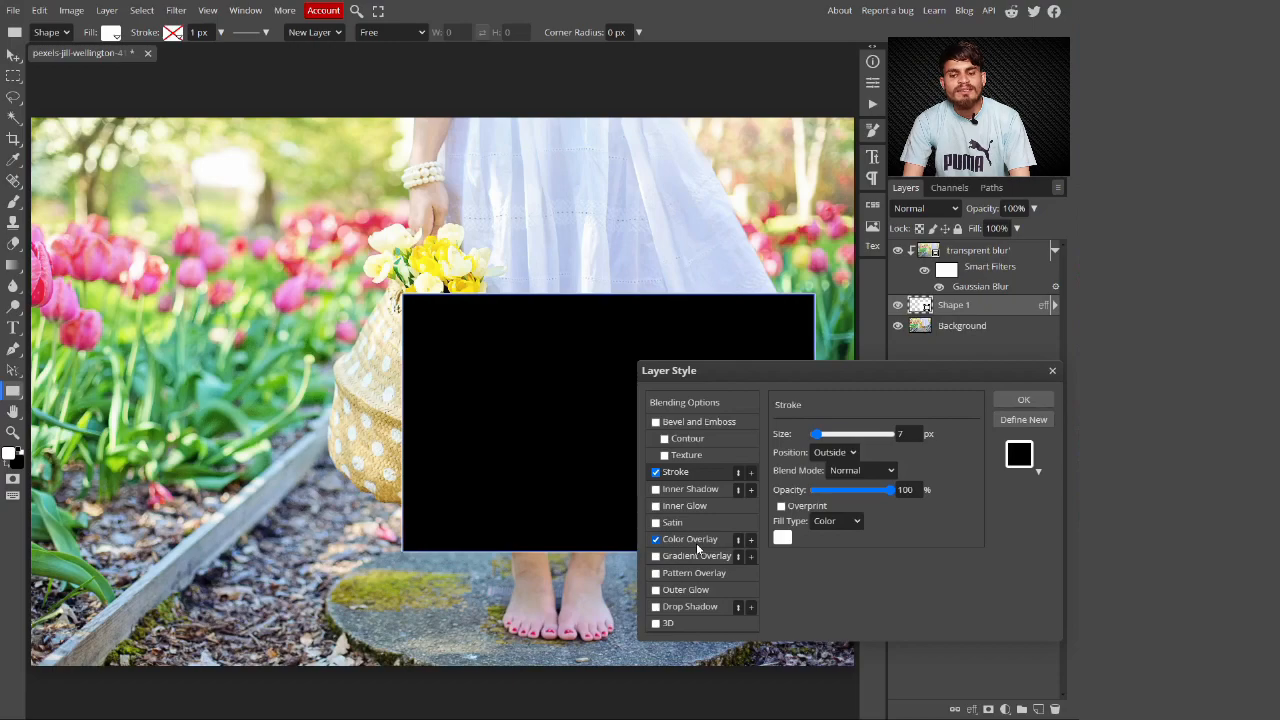
click(696, 543)
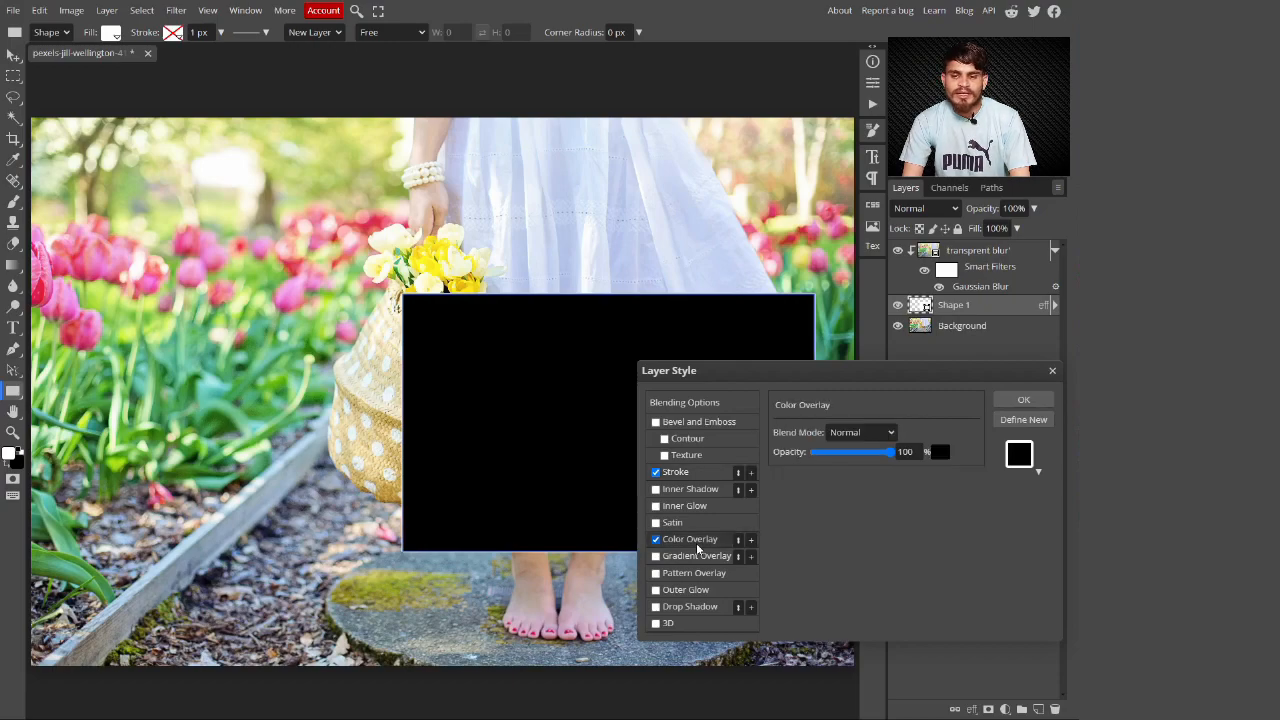
click(940, 451)
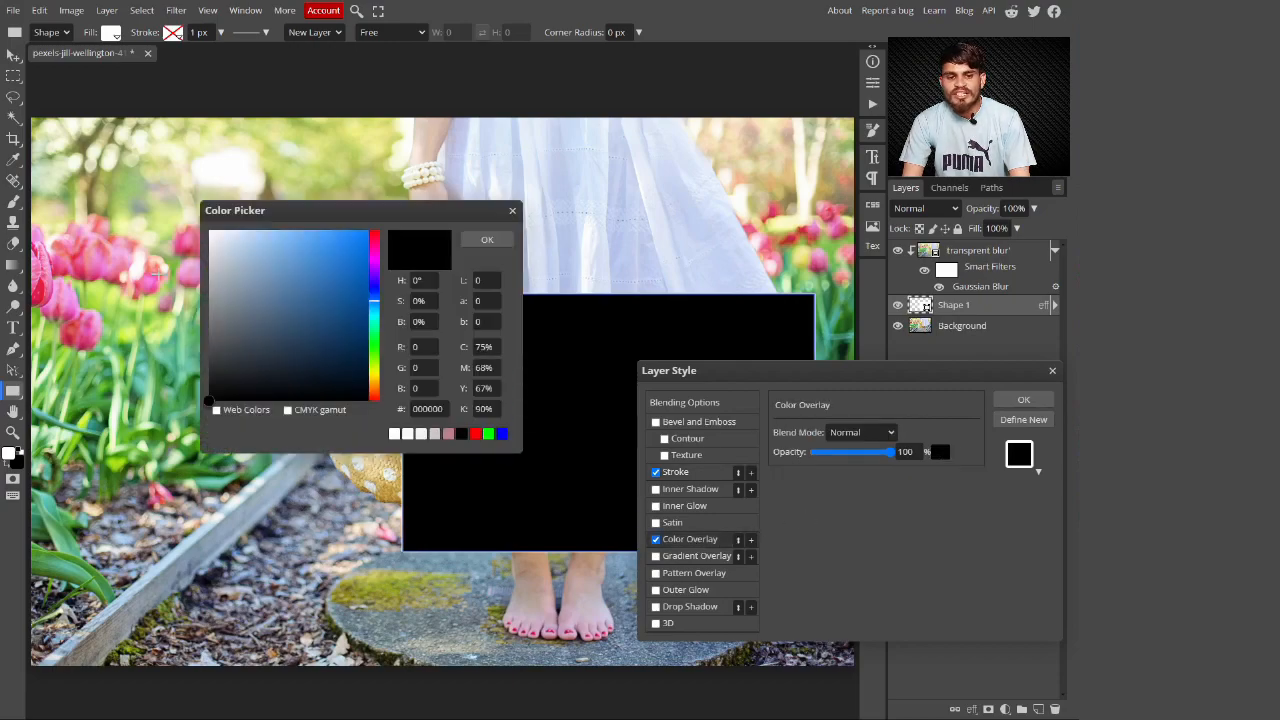
drag(272, 275, 306, 209)
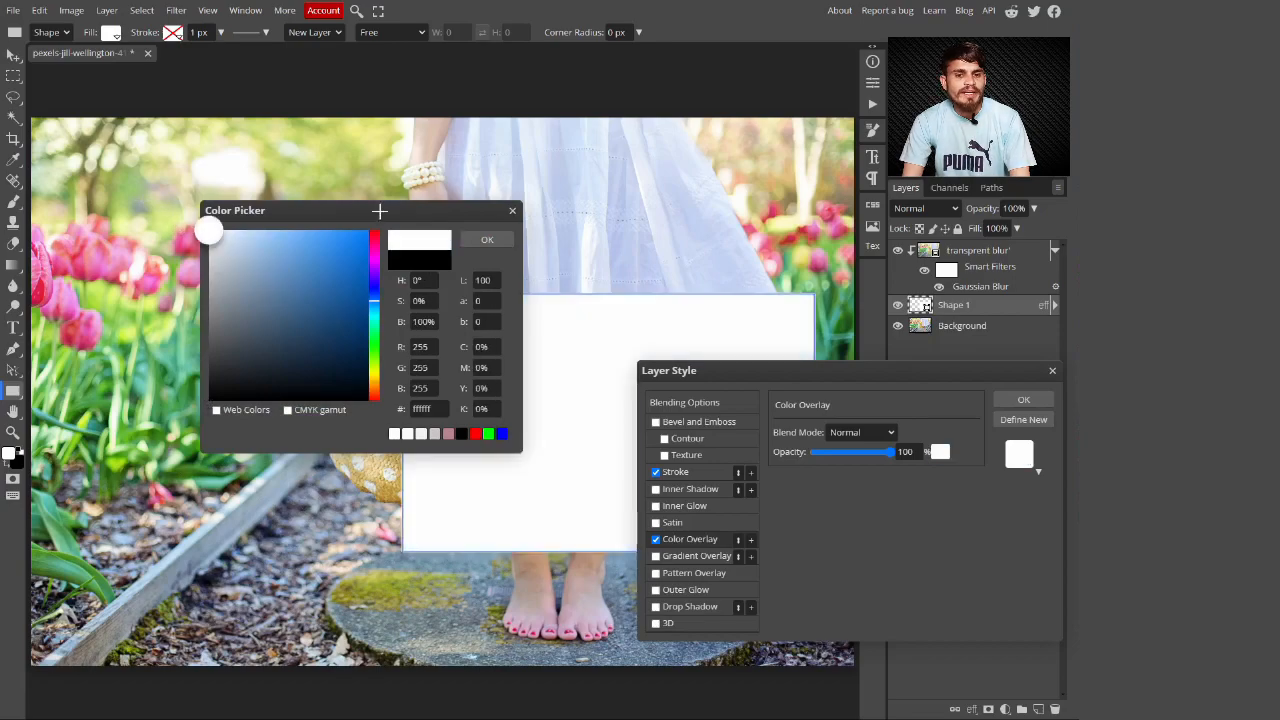
click(488, 240)
drag(863, 451, 822, 460)
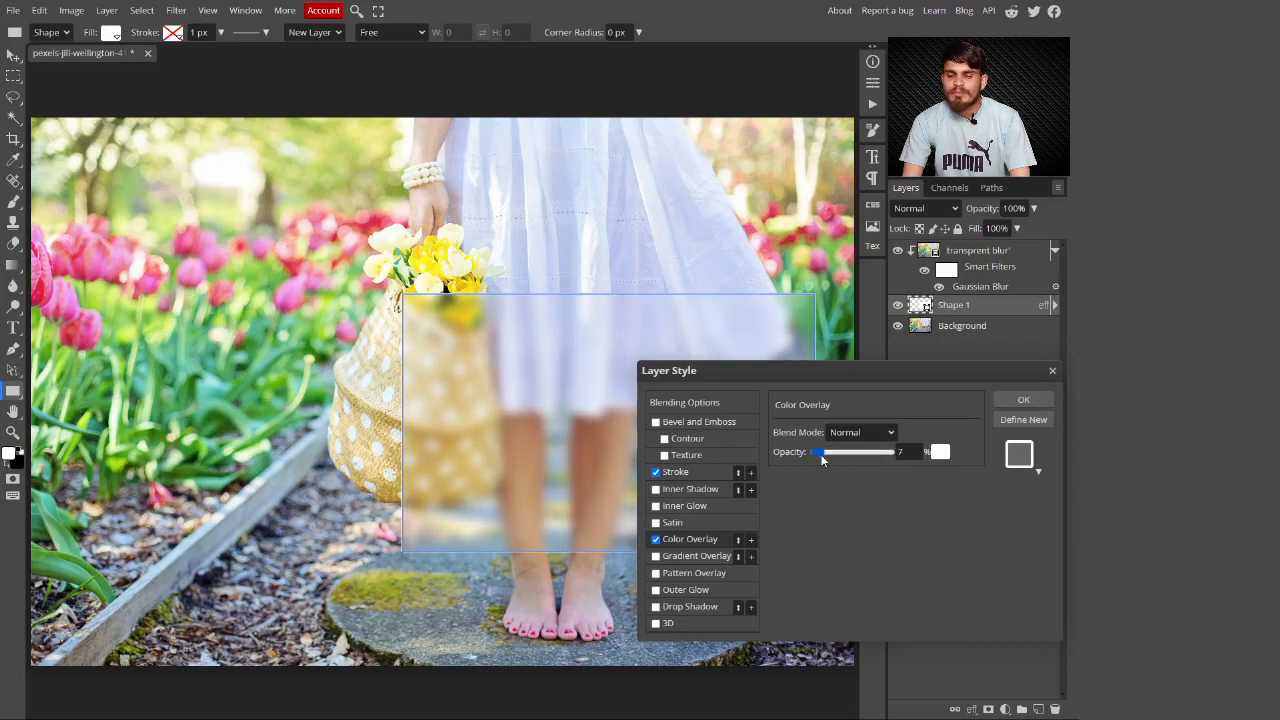
Step: Add a Gradient Overlay to Shape 1 and change its black colour stop to blue for a blue-to-white gradient
click(689, 560)
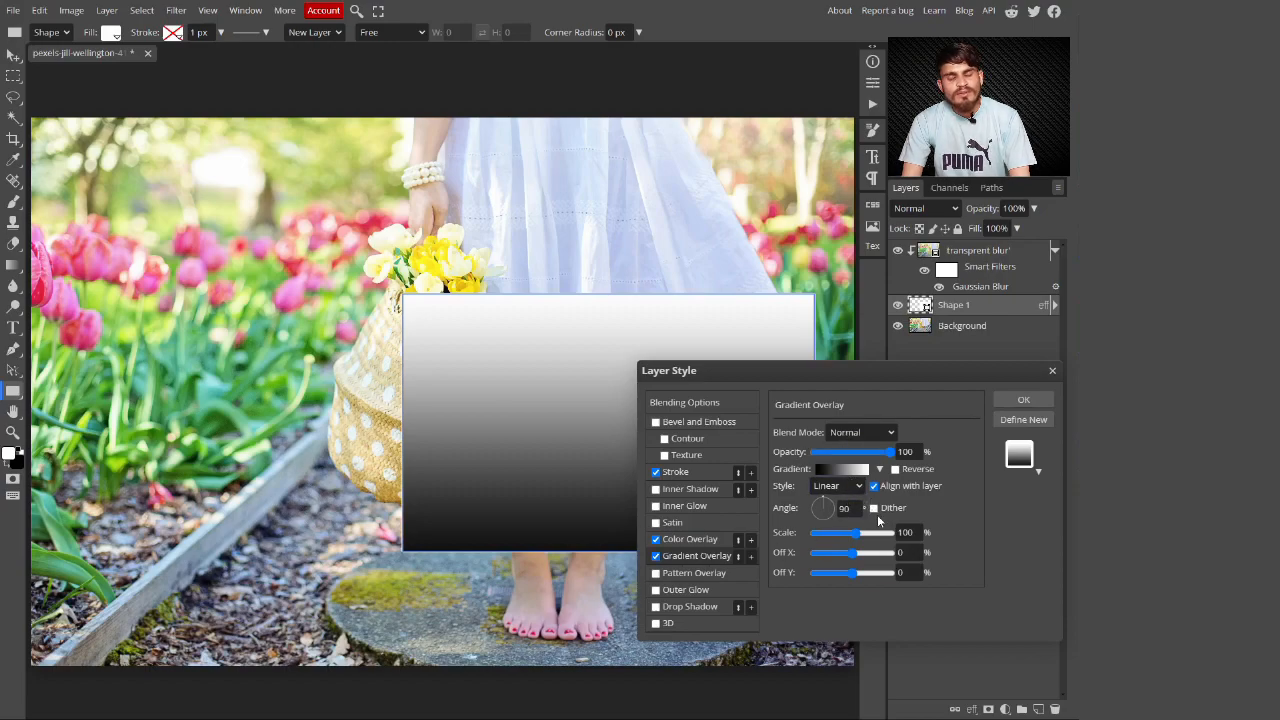
click(840, 469)
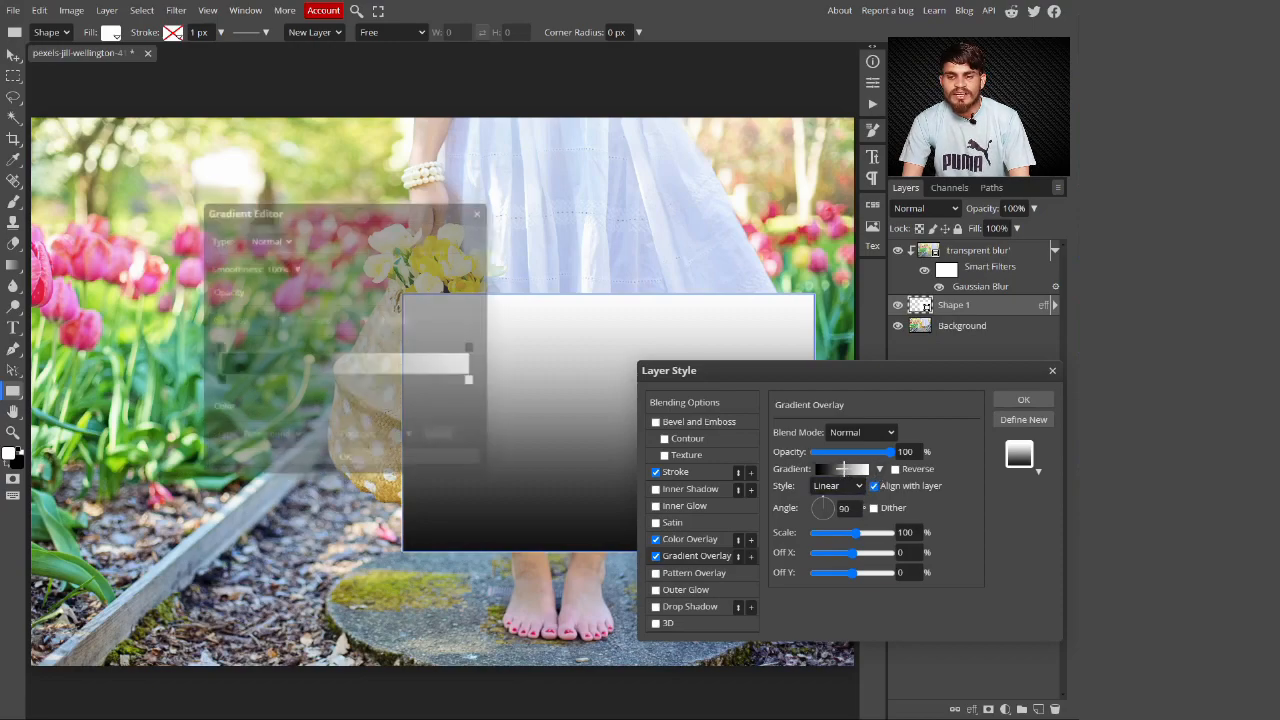
double_click(220, 381)
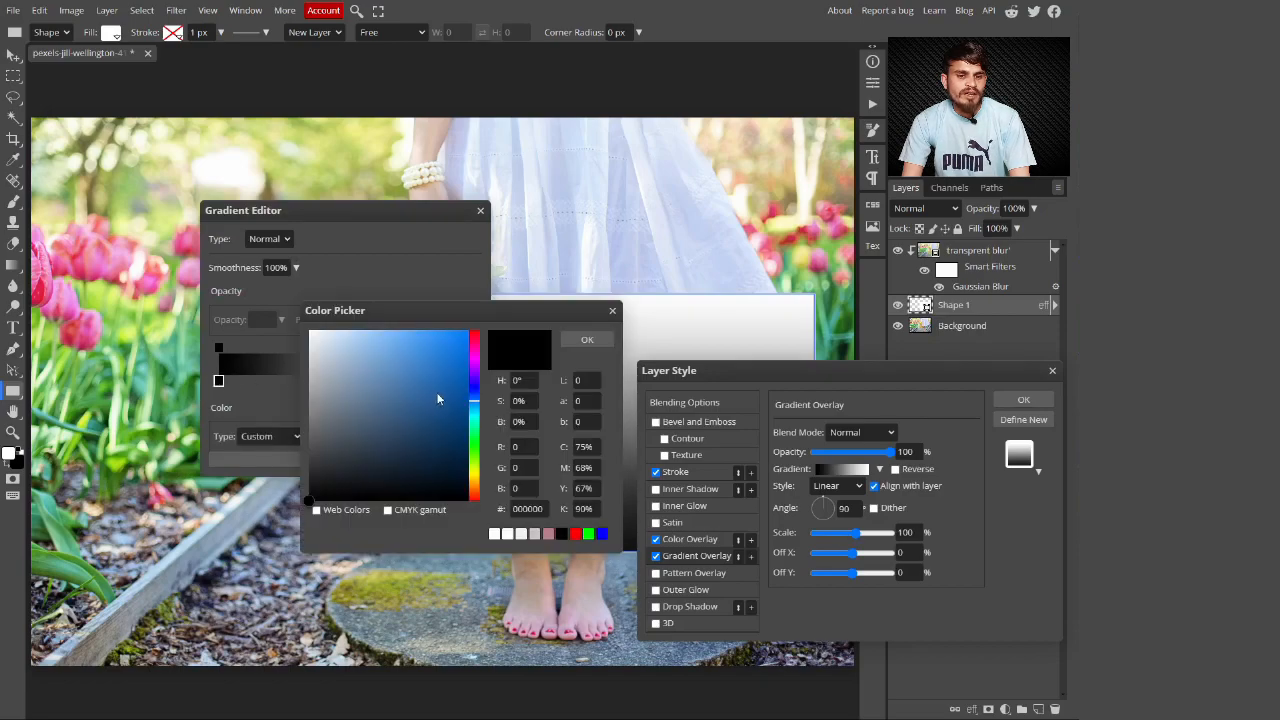
click(446, 392)
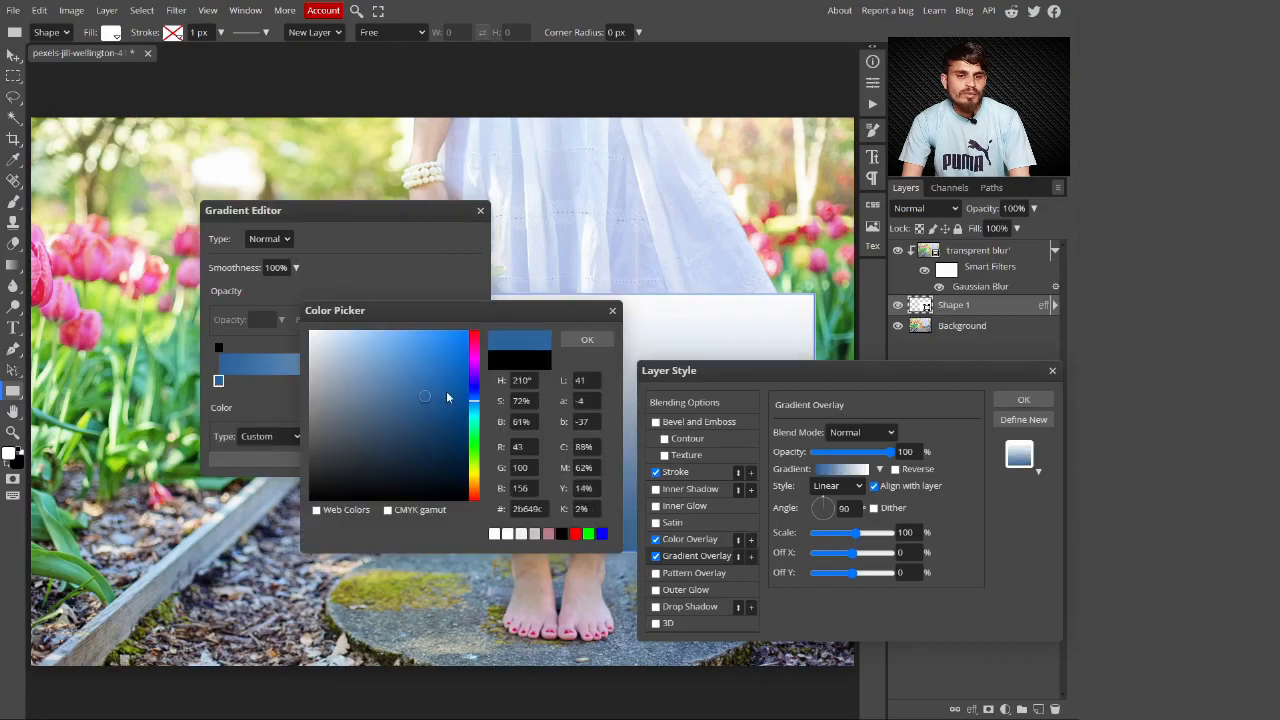
click(586, 342)
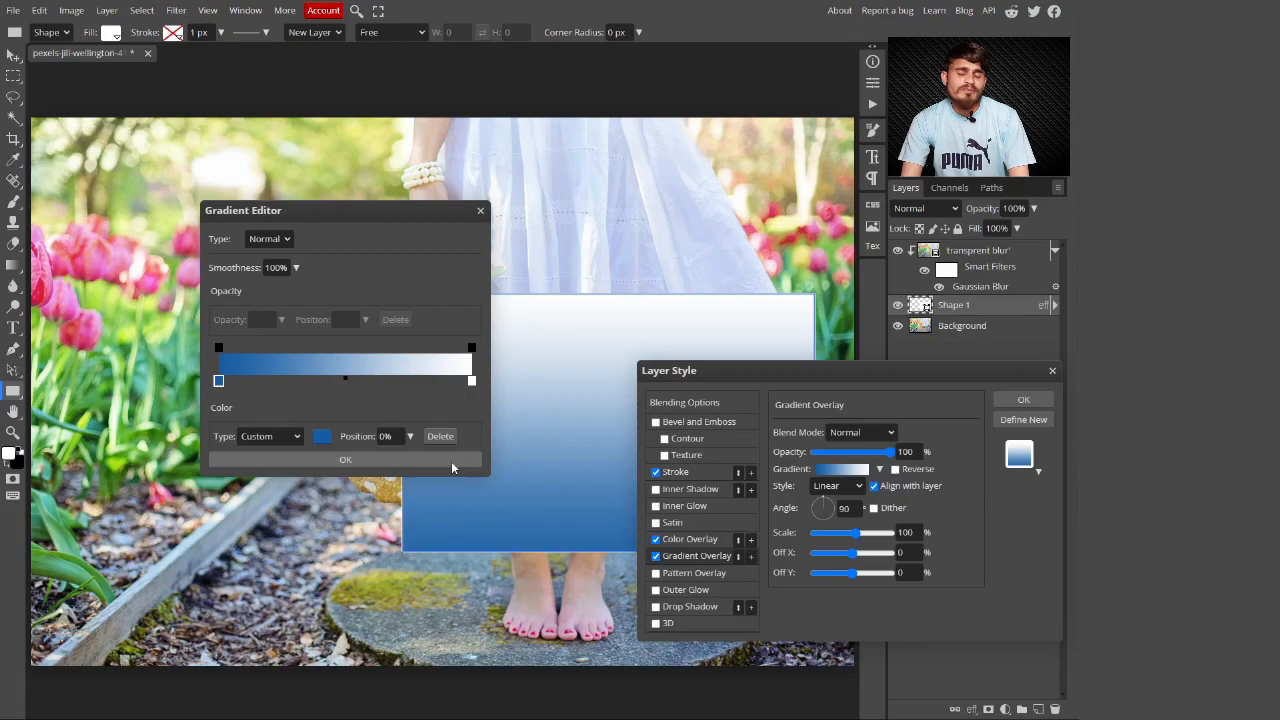
click(394, 462)
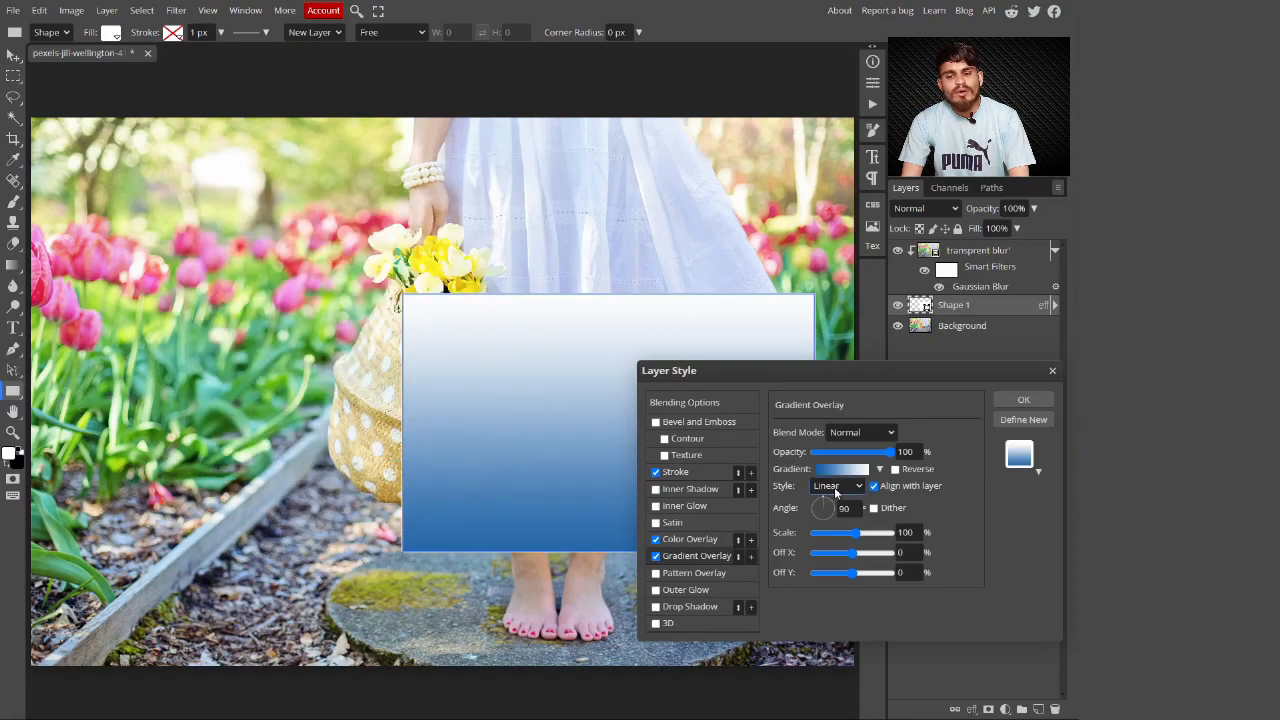
Step: Try the Diamond and Angle styles on the gradient overlay and return it to Linear
click(836, 486)
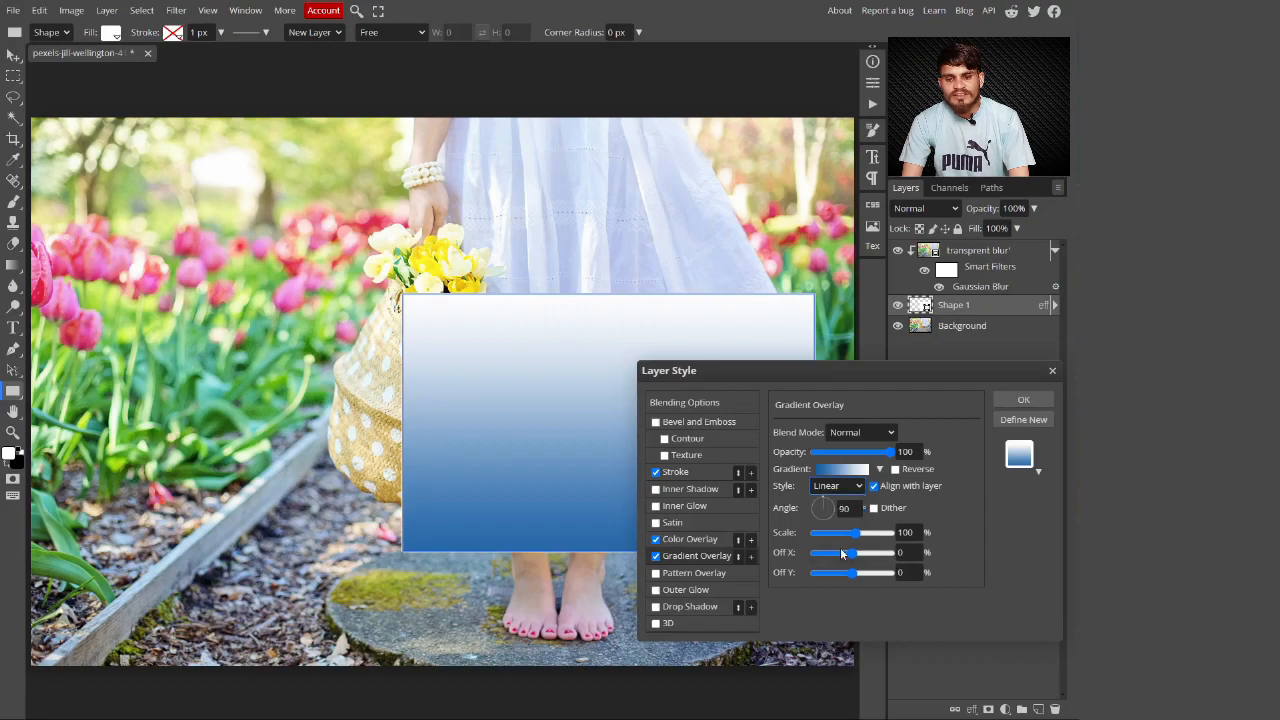
click(838, 552)
click(842, 487)
click(841, 530)
click(838, 487)
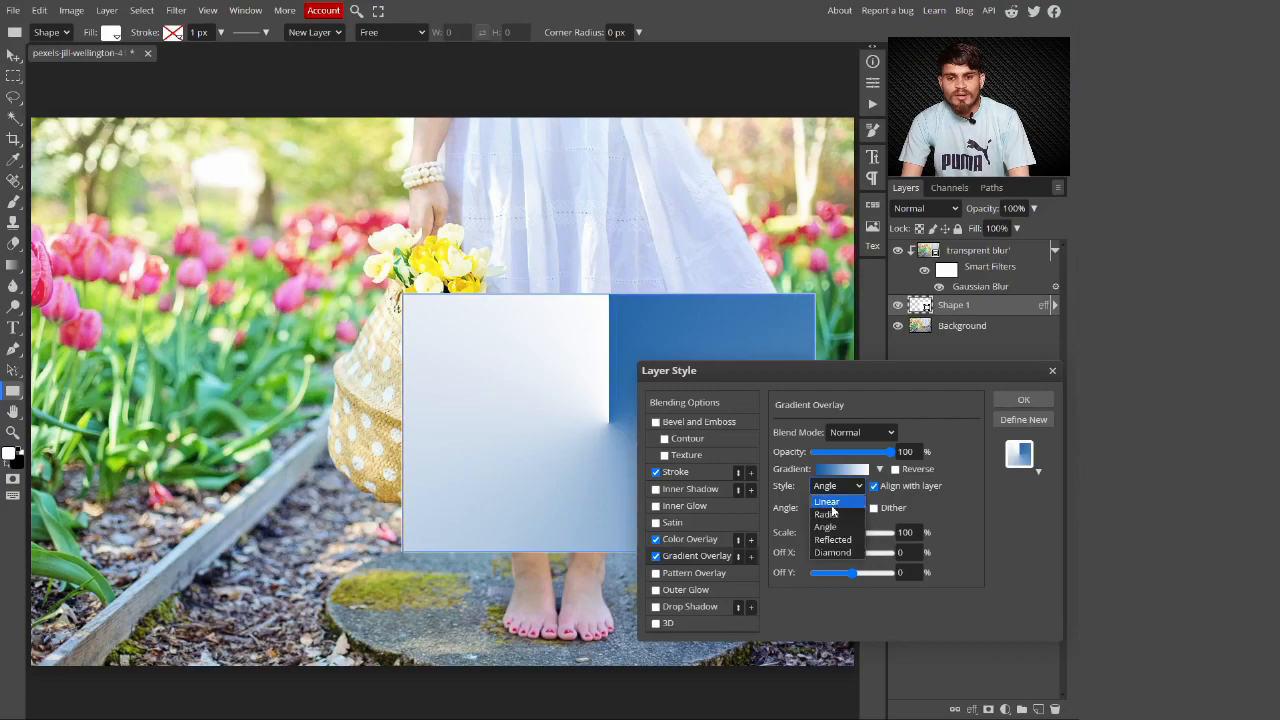
click(841, 503)
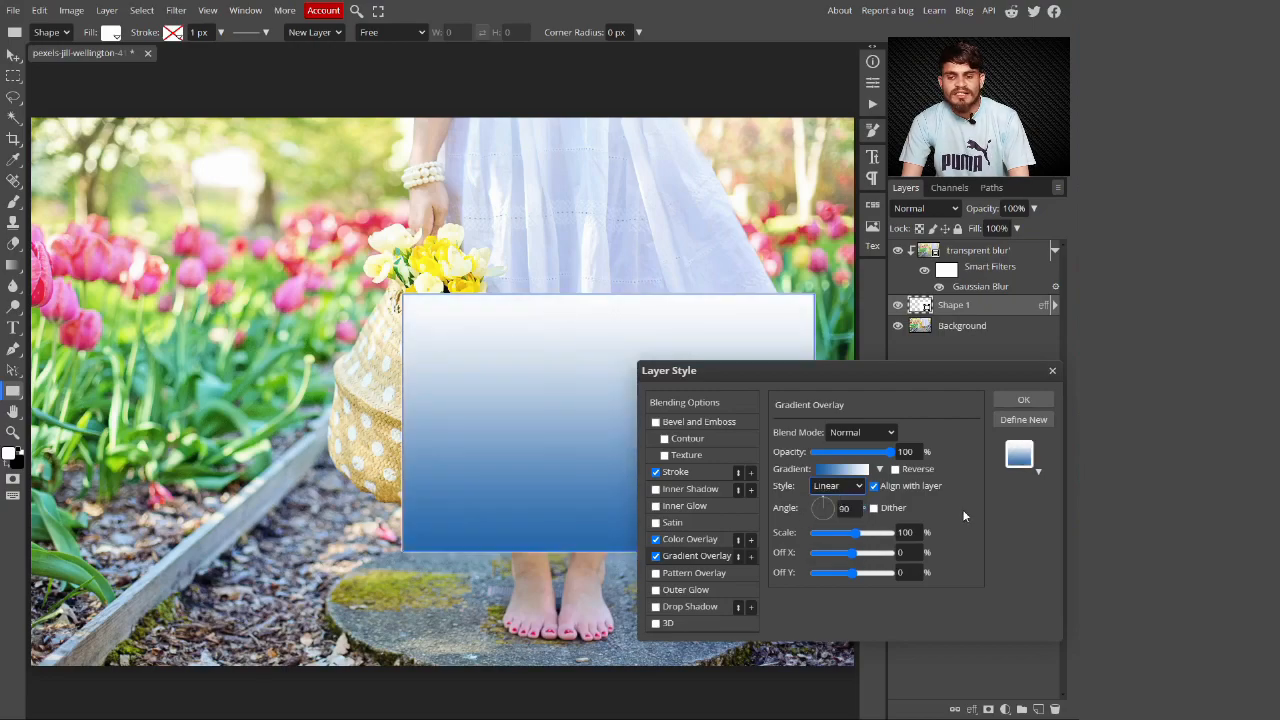
Step: Set the gradient overlay's angle to -67°, blend mode to Multiply and opacity to 18%, and apply the layer styles
drag(822, 503, 827, 520)
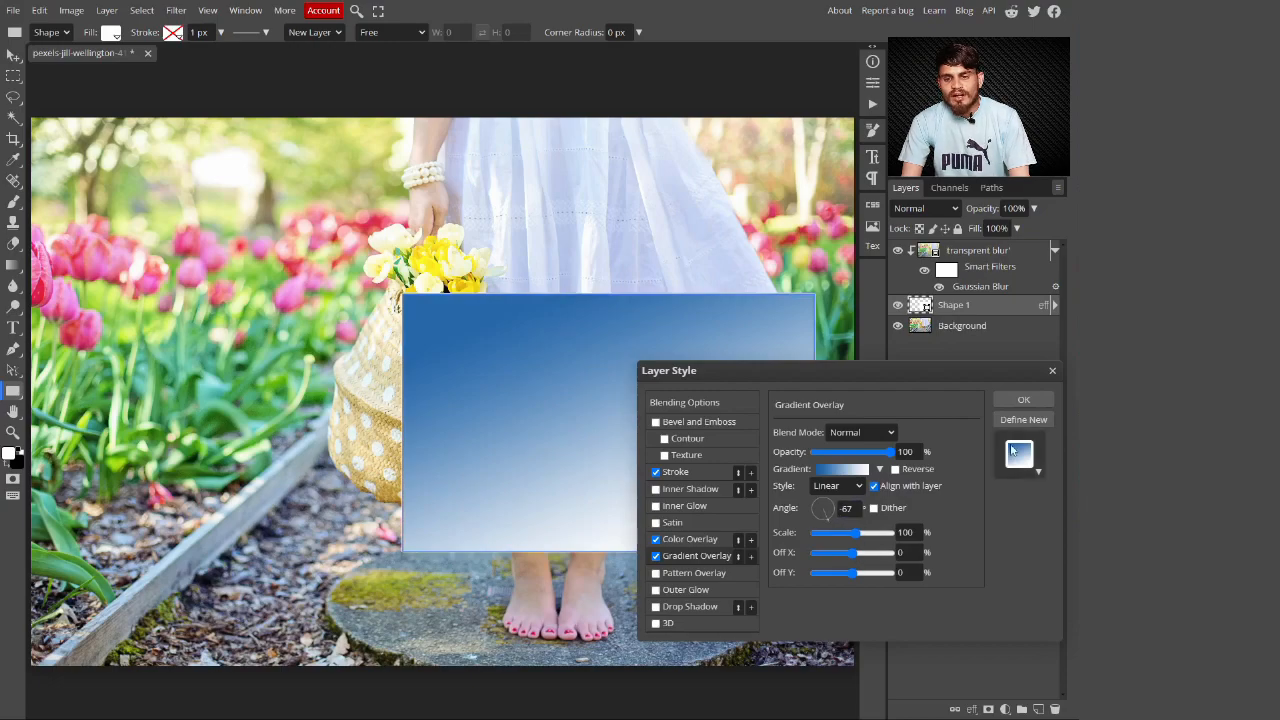
click(873, 436)
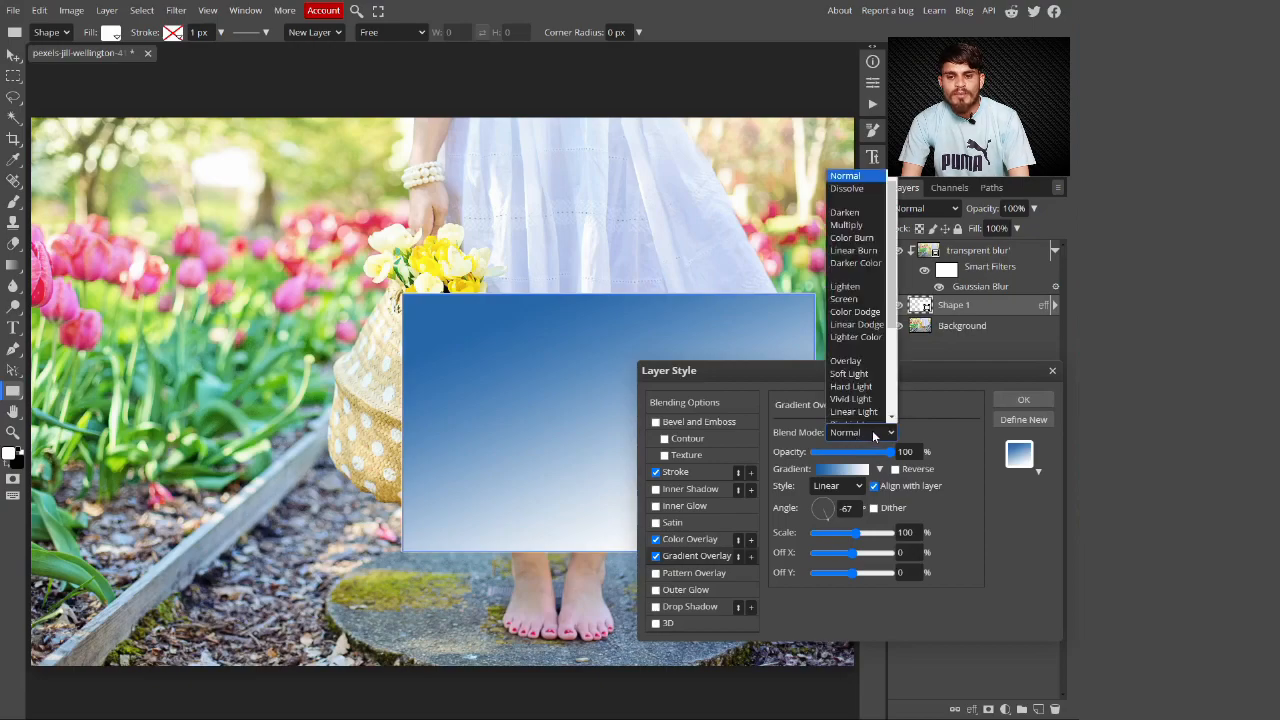
click(846, 225)
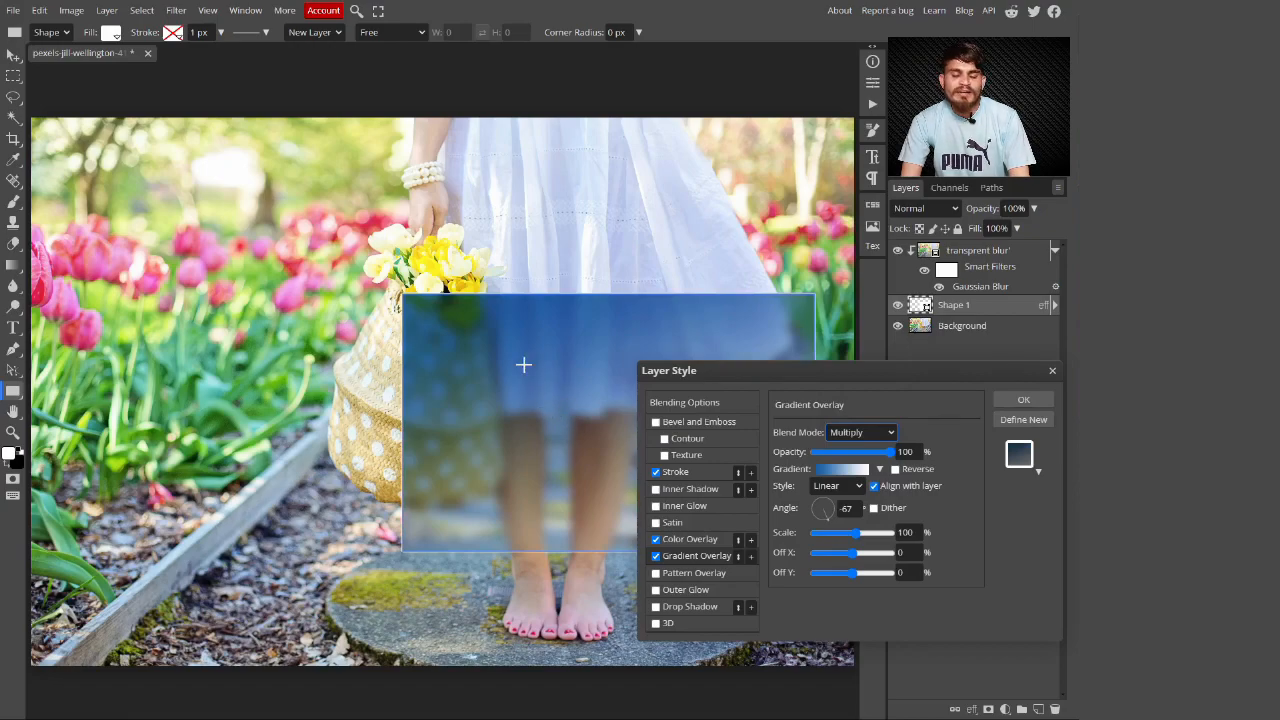
drag(890, 452, 822, 452)
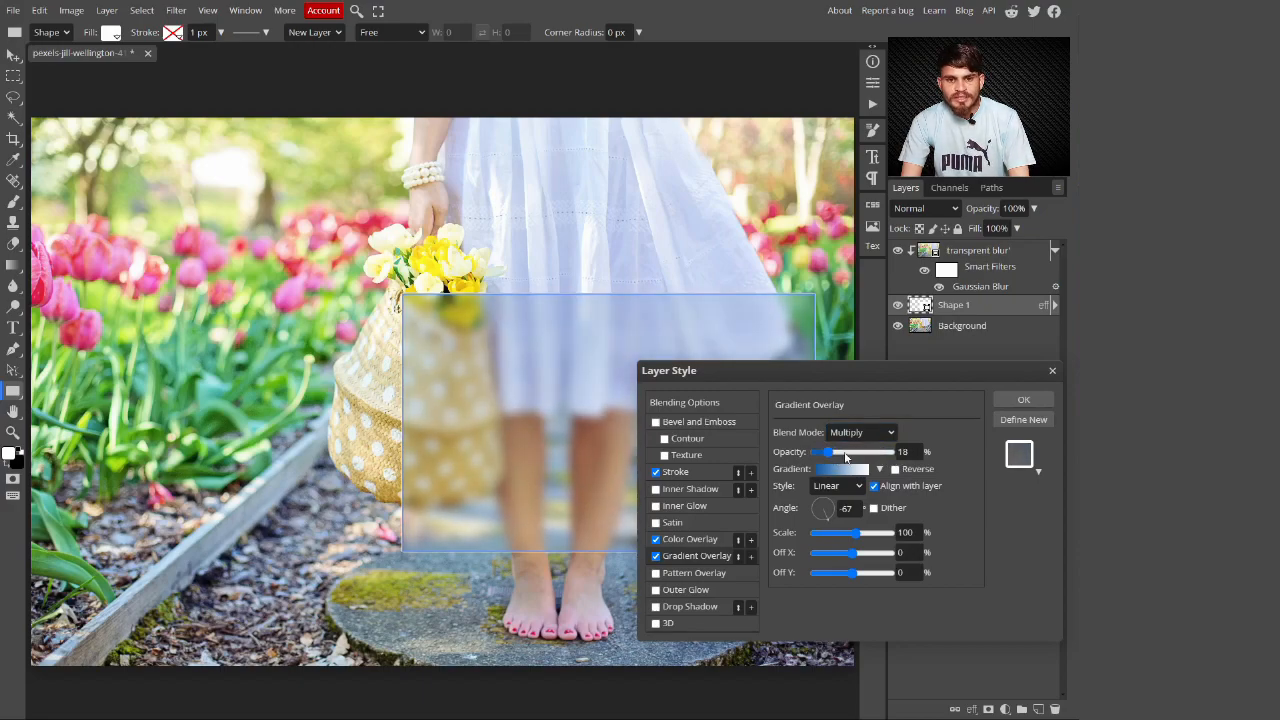
click(1023, 400)
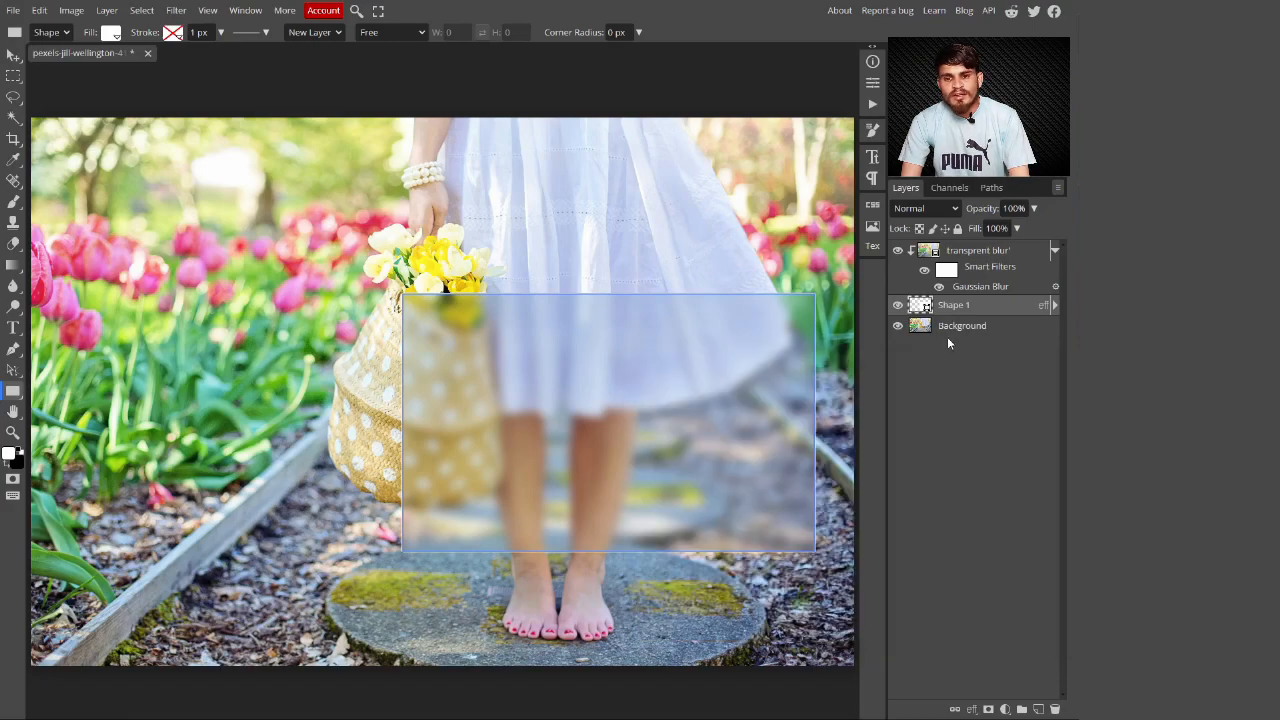
Step: Enable a Drop Shadow layer style on Shape 1 and open its settings, keeping the panel on the photo in view
click(973, 330)
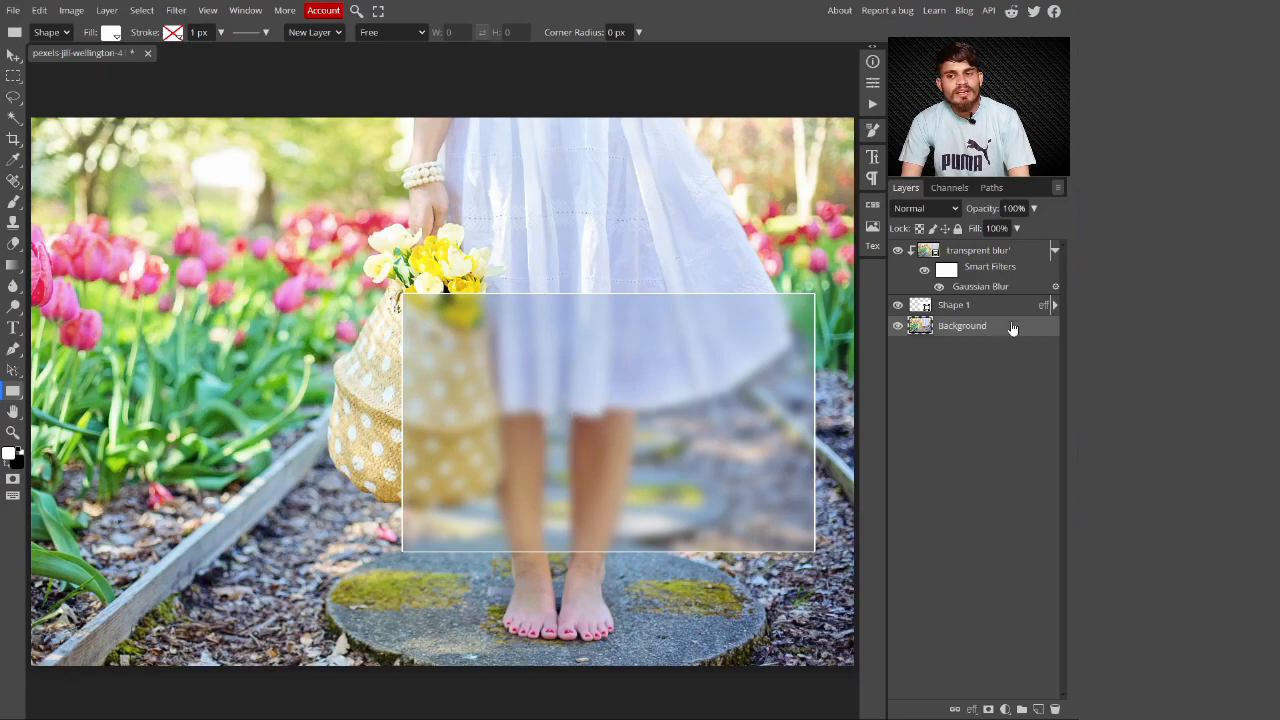
click(1012, 305)
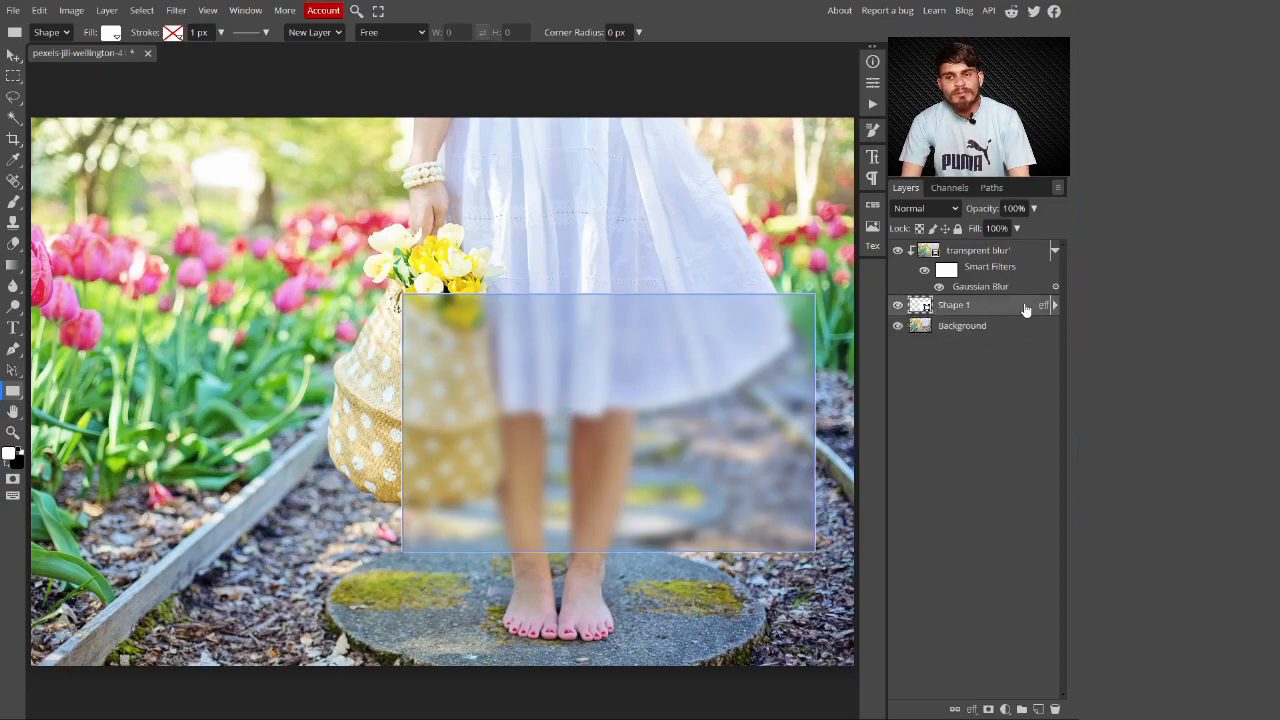
double_click(1025, 308)
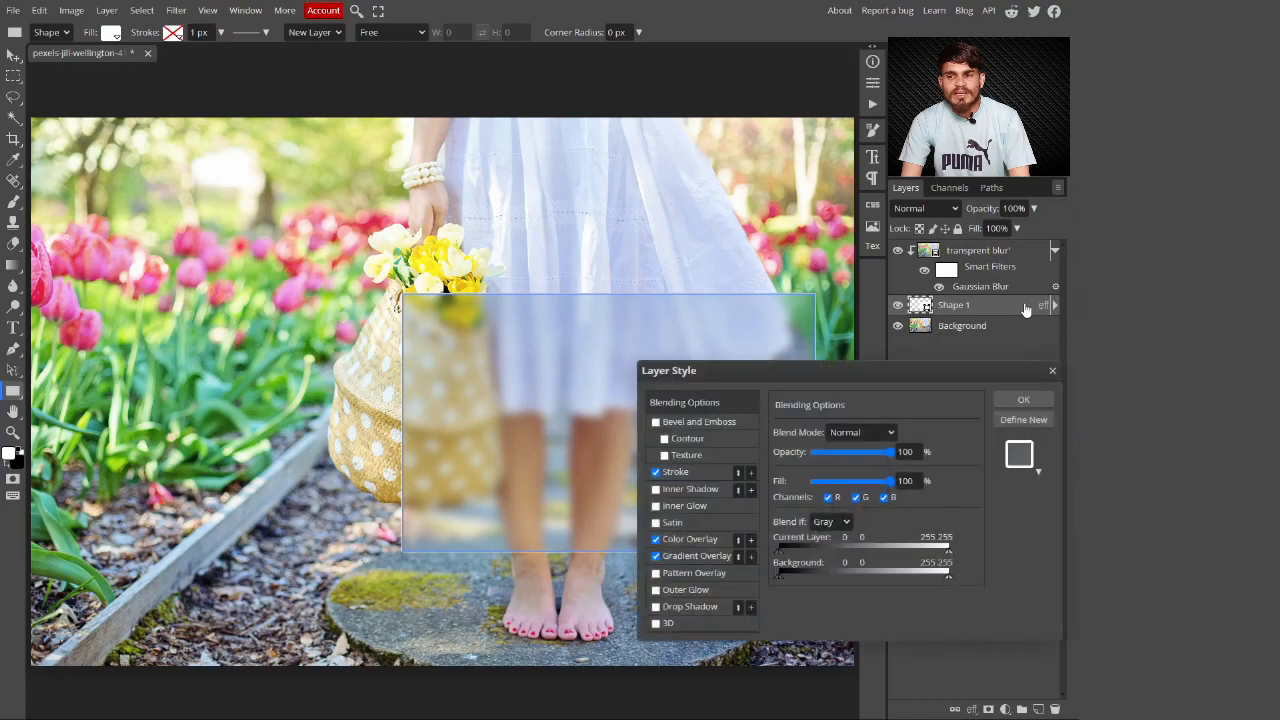
click(657, 607)
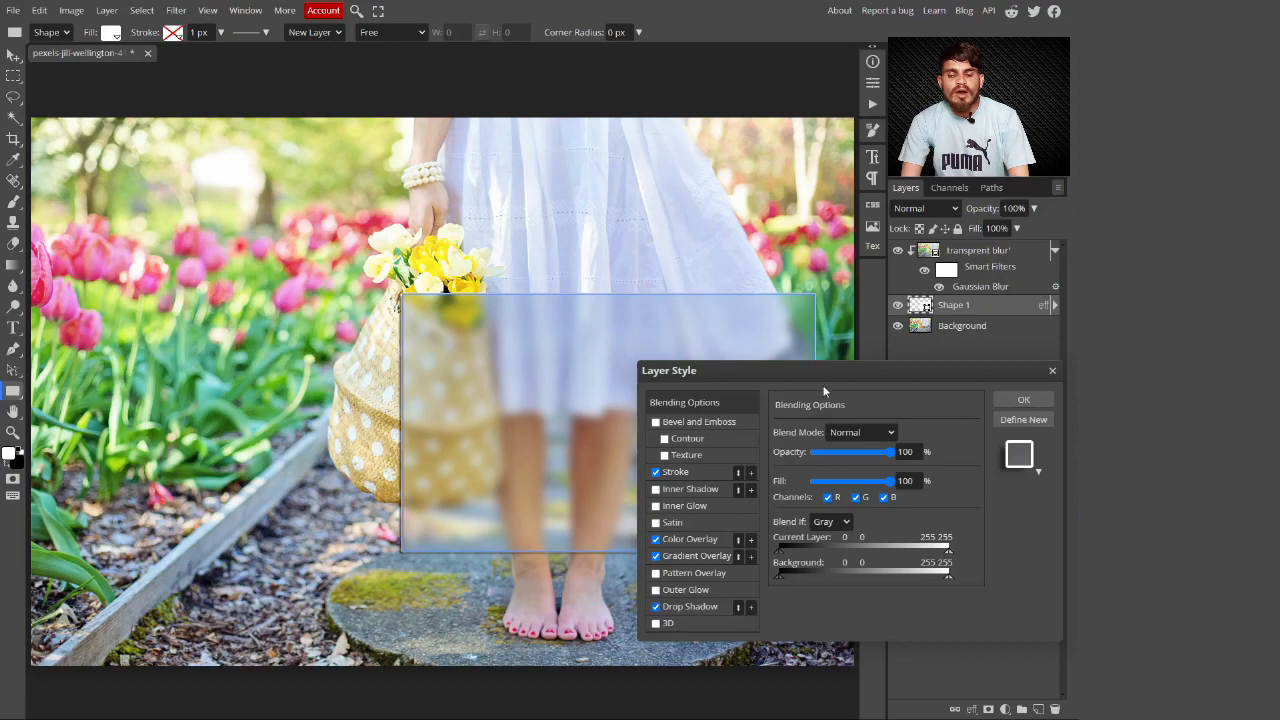
drag(825, 378, 267, 207)
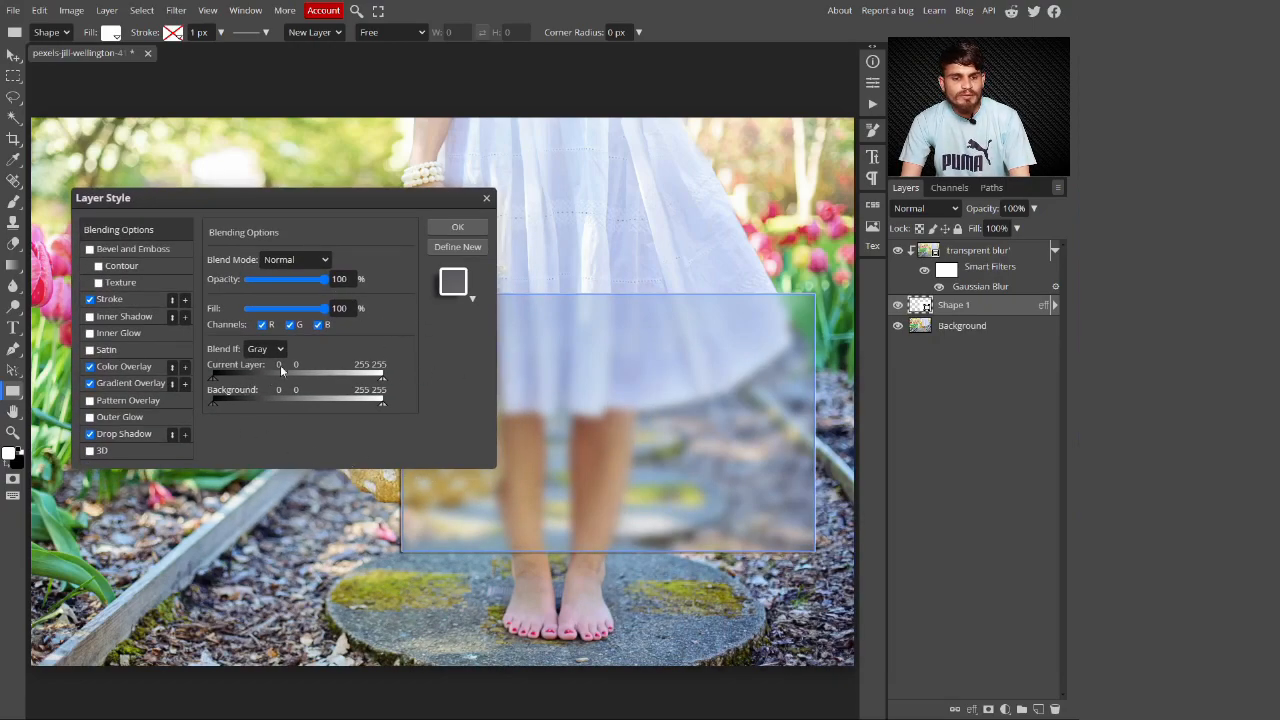
click(136, 434)
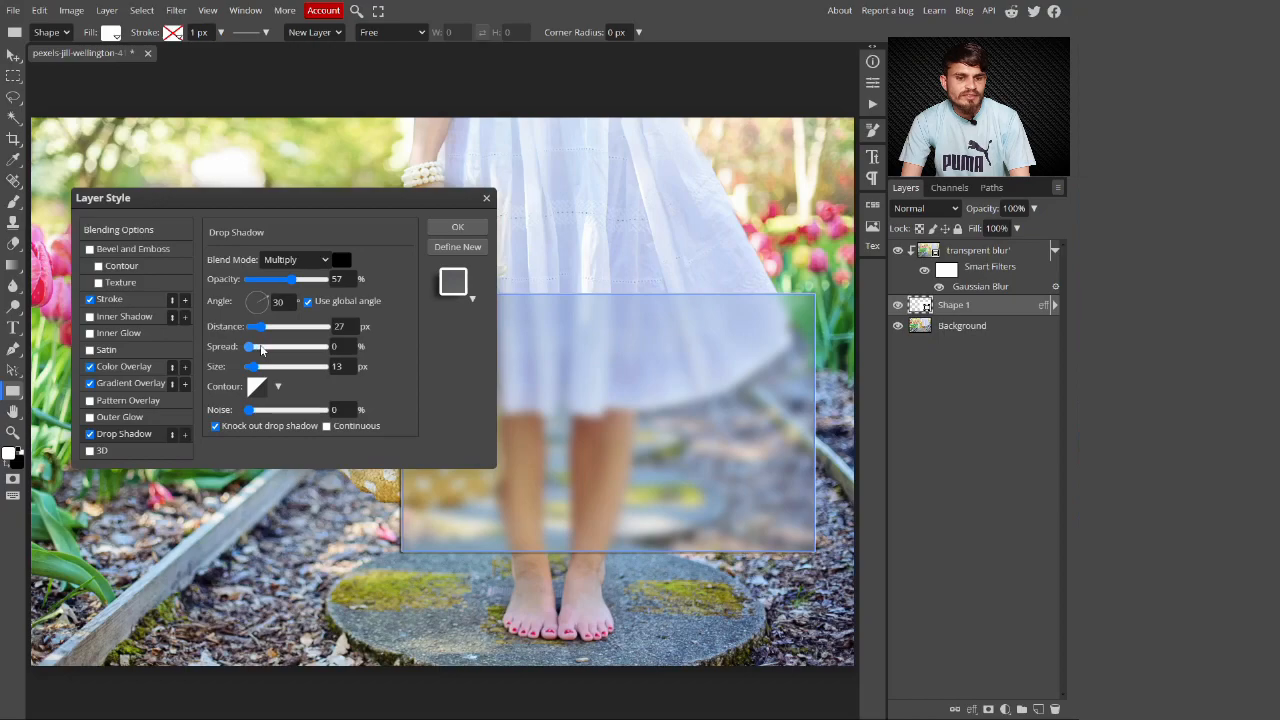
Step: Set the drop shadow's spread to 8%, angle to 117° and size to 52 px, and apply it
drag(261, 346, 257, 347)
click(264, 311)
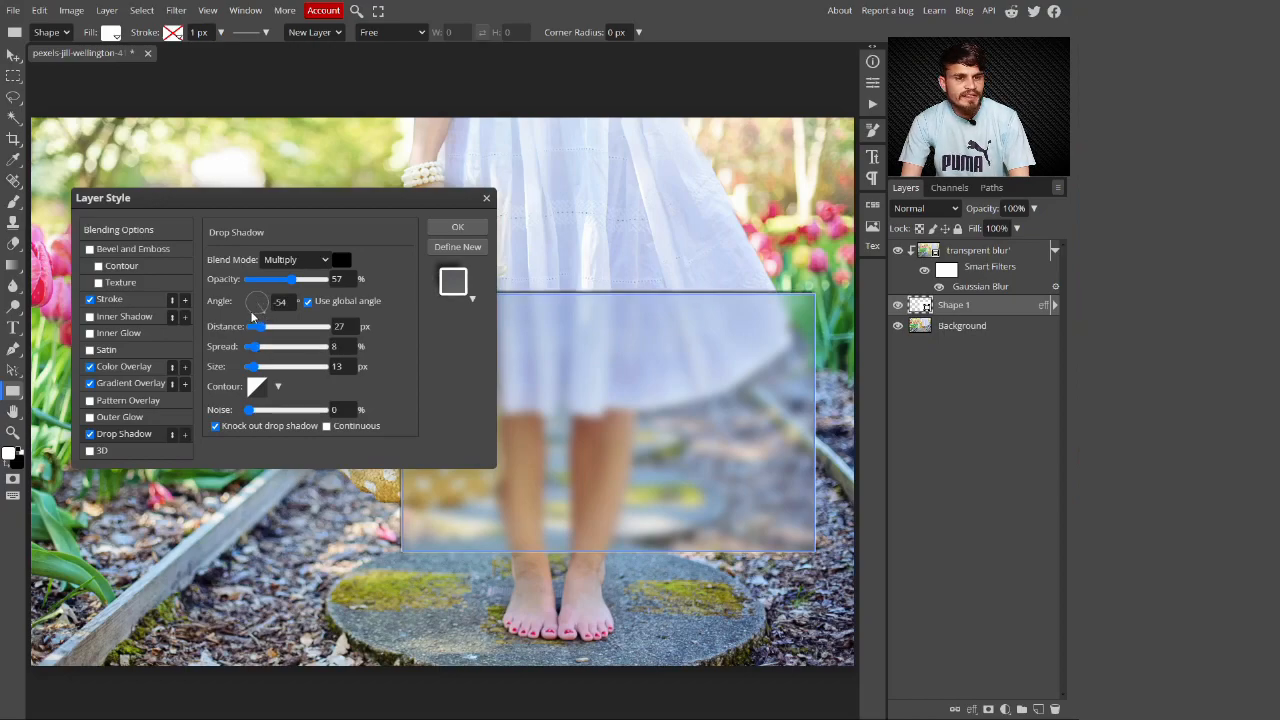
click(253, 296)
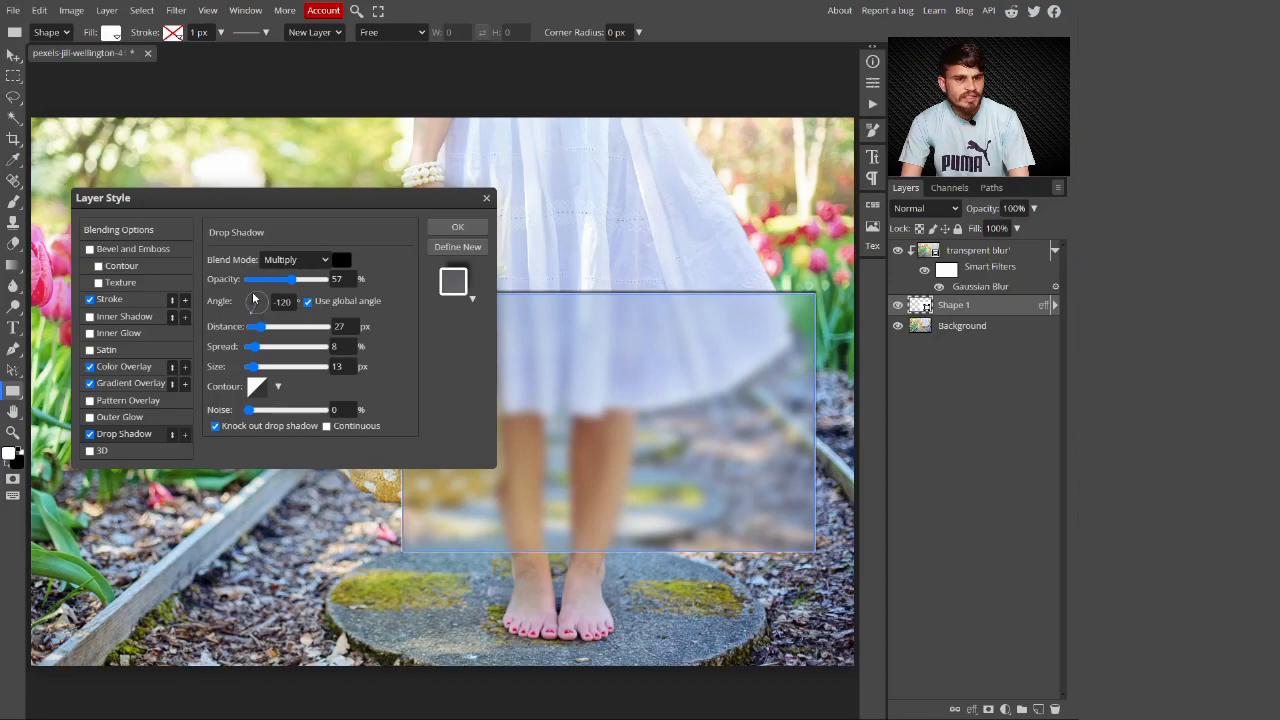
click(253, 297)
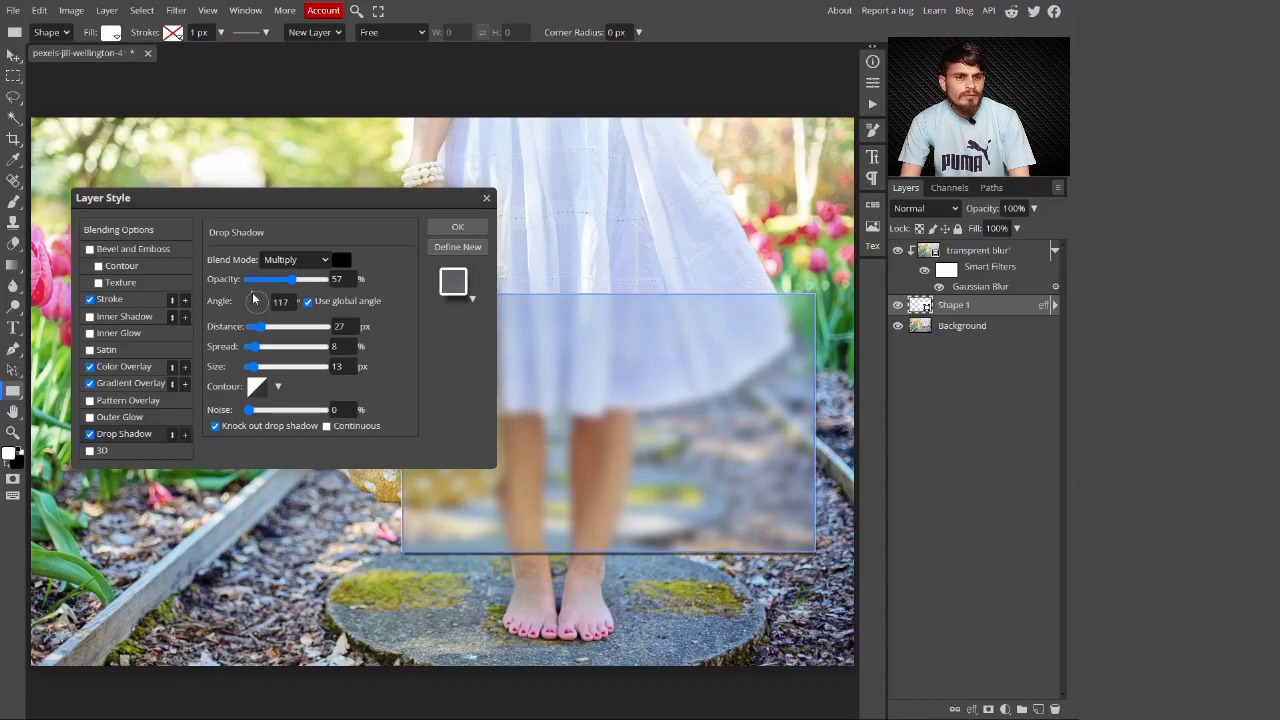
drag(252, 367, 257, 368)
click(275, 369)
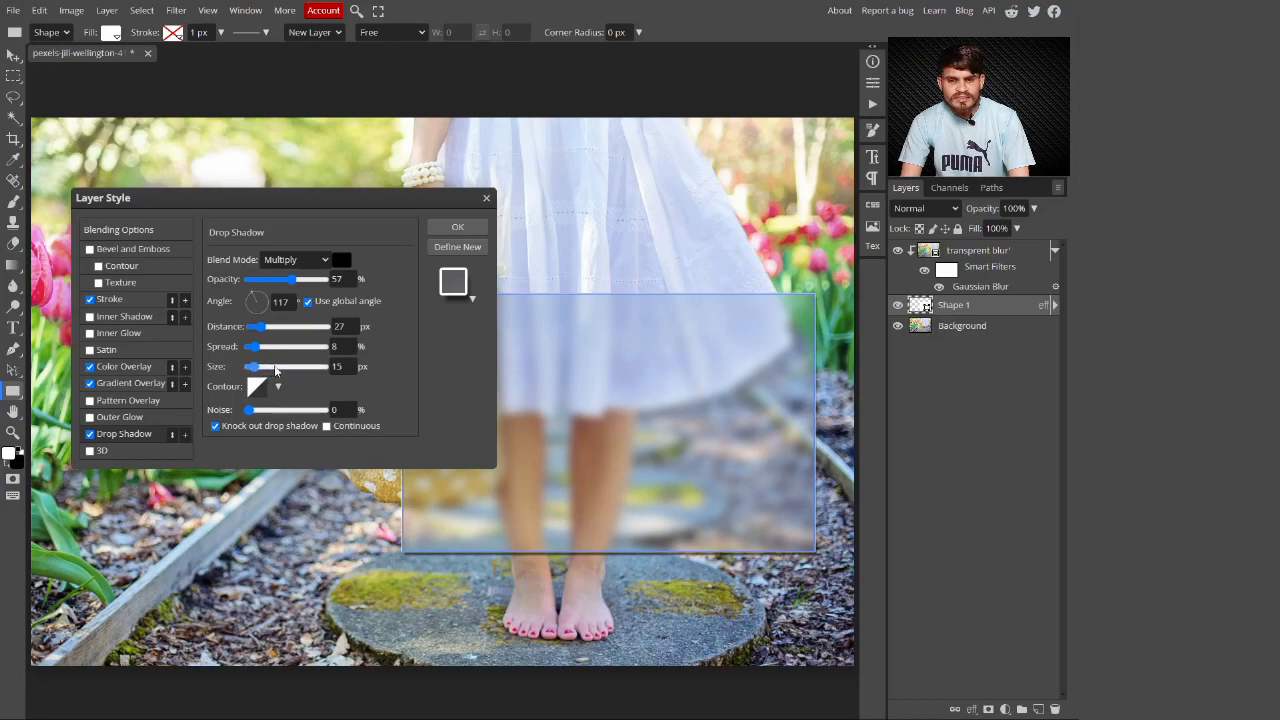
drag(276, 369, 266, 369)
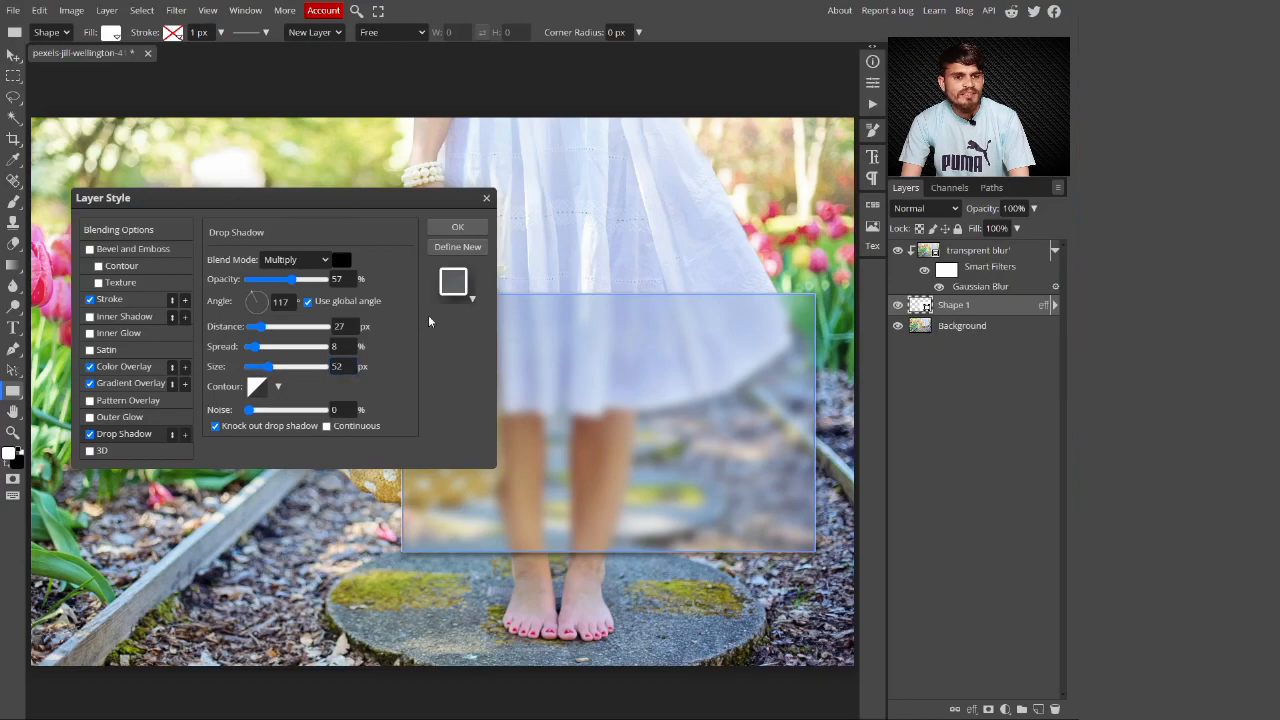
click(458, 228)
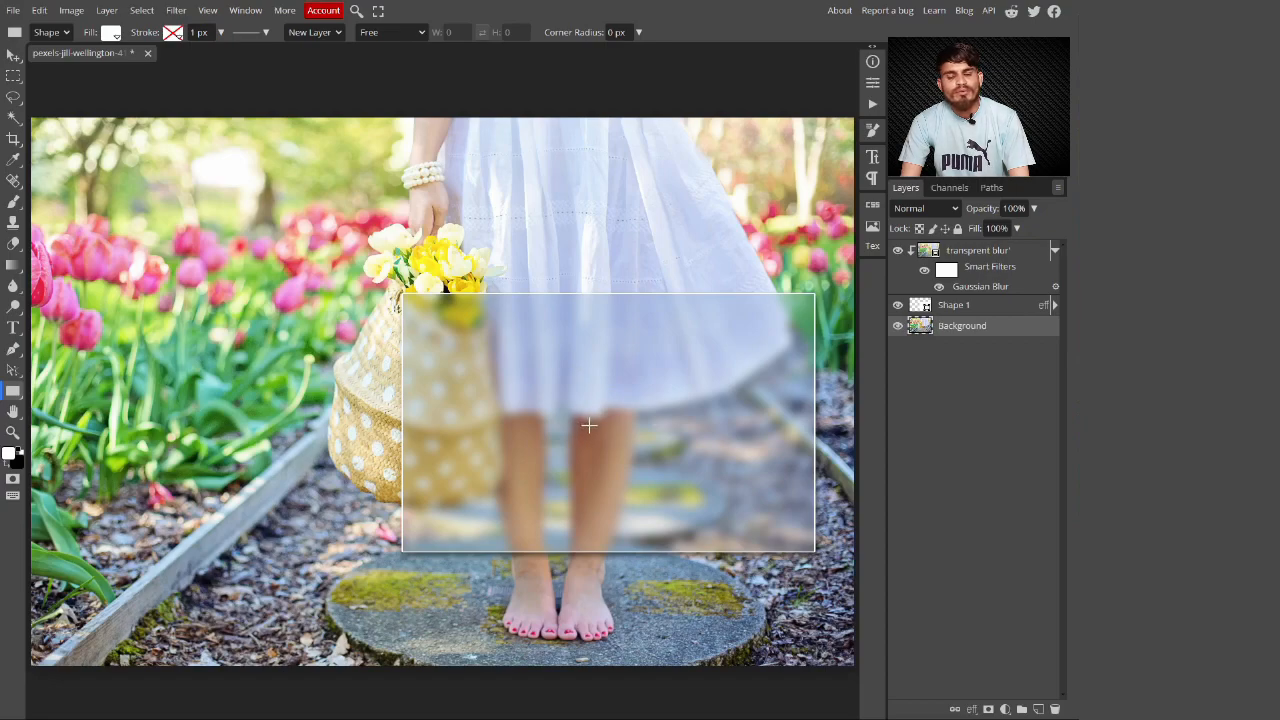
Step: Add the two-line text "TRANSPRENT BLUR" over the frosted panel on a new layer above the blurred layer
click(988, 258)
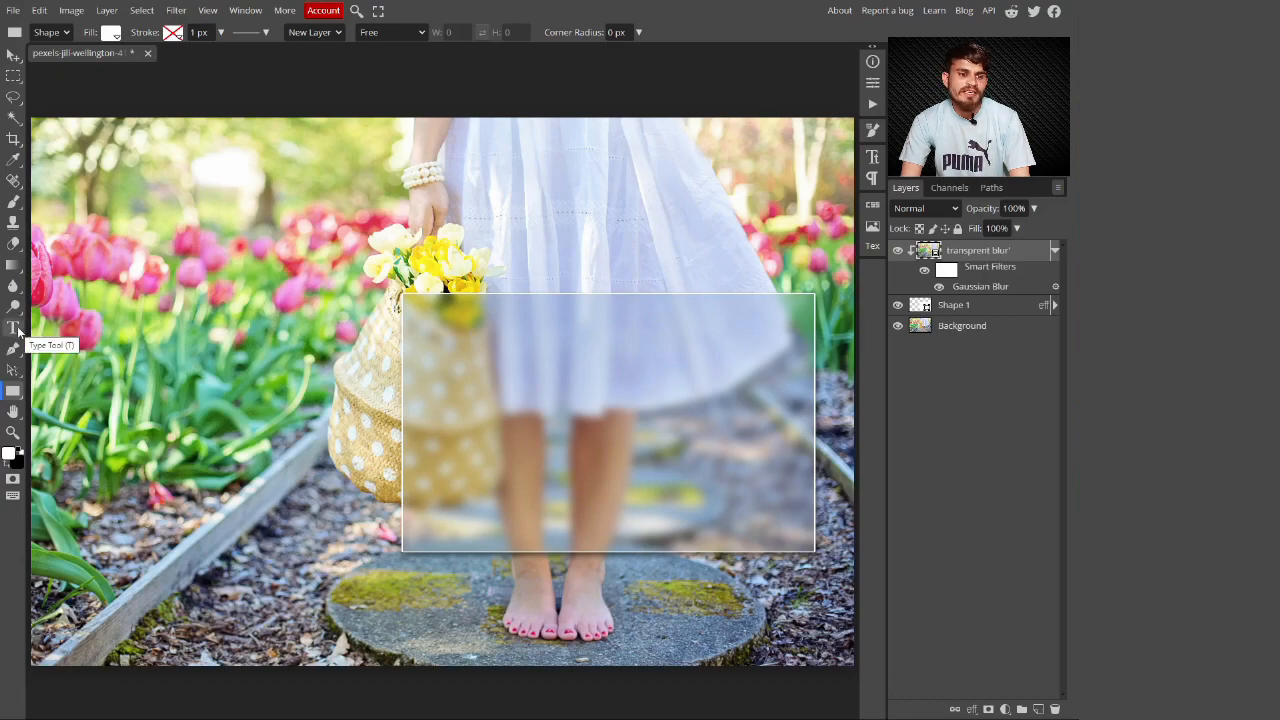
click(13, 328)
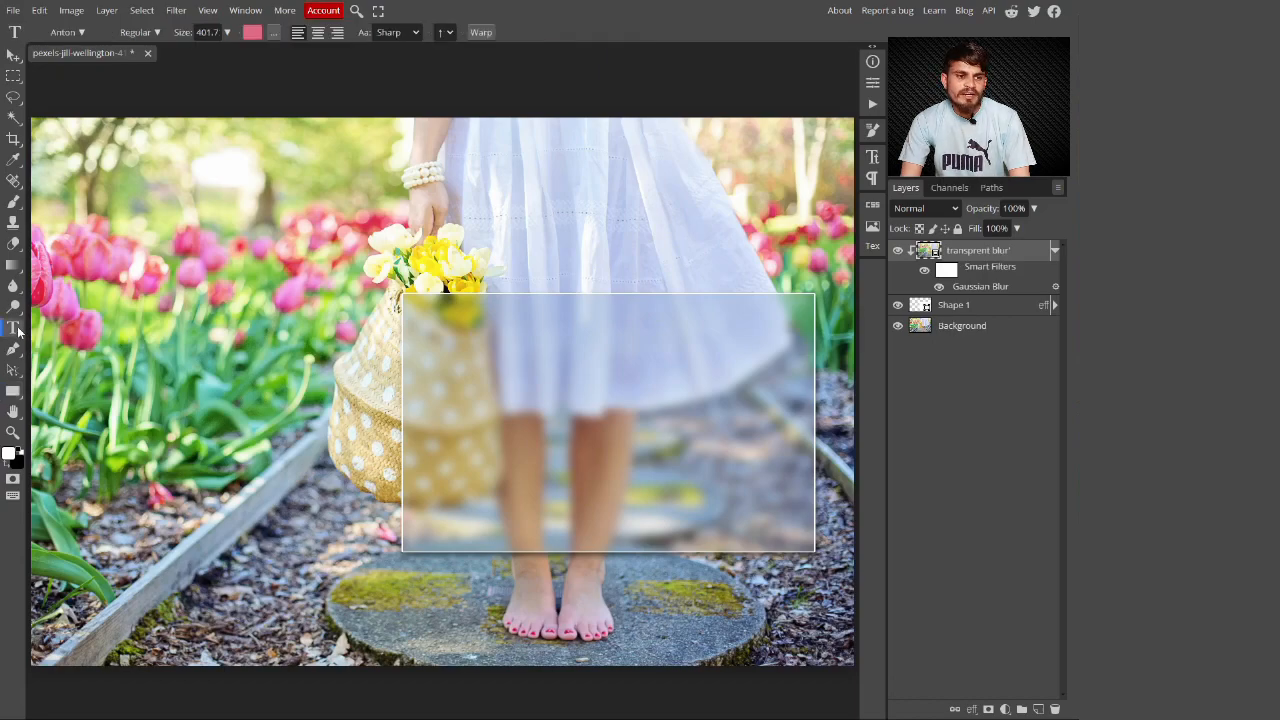
click(490, 353)
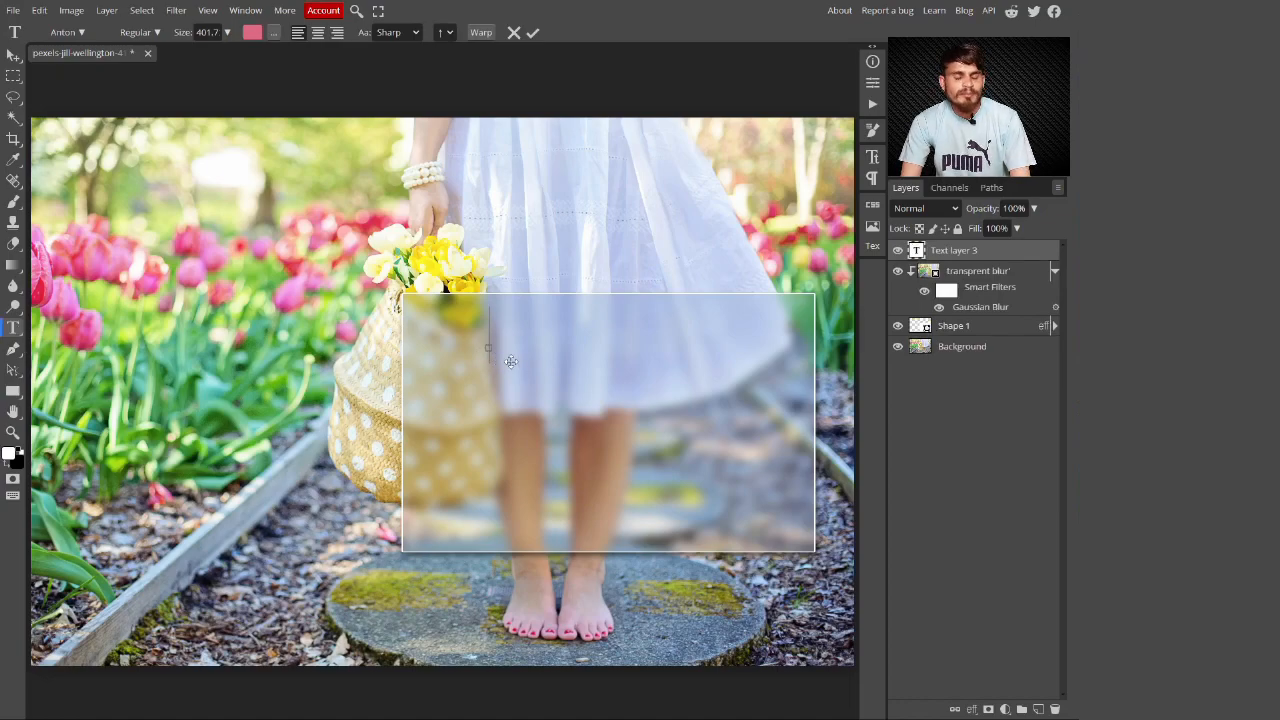
text(I)
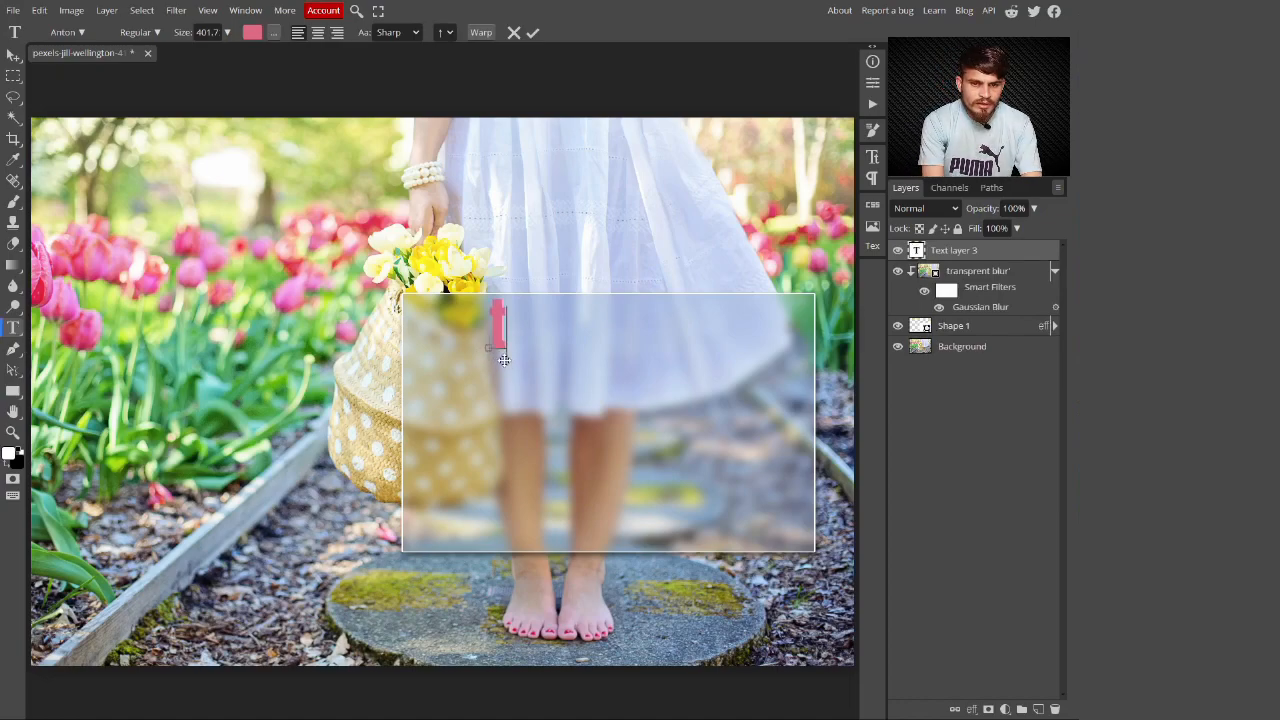
text(RANSPRENT)
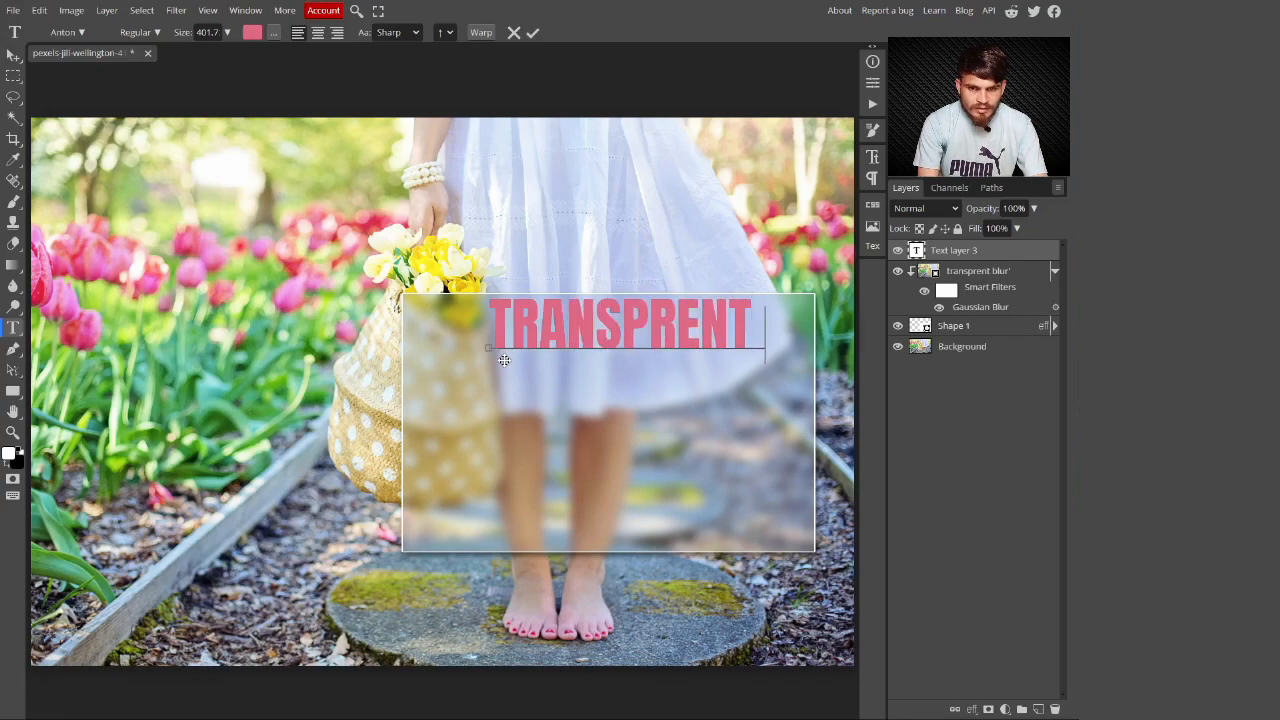
key(Return)
text(BLUR)
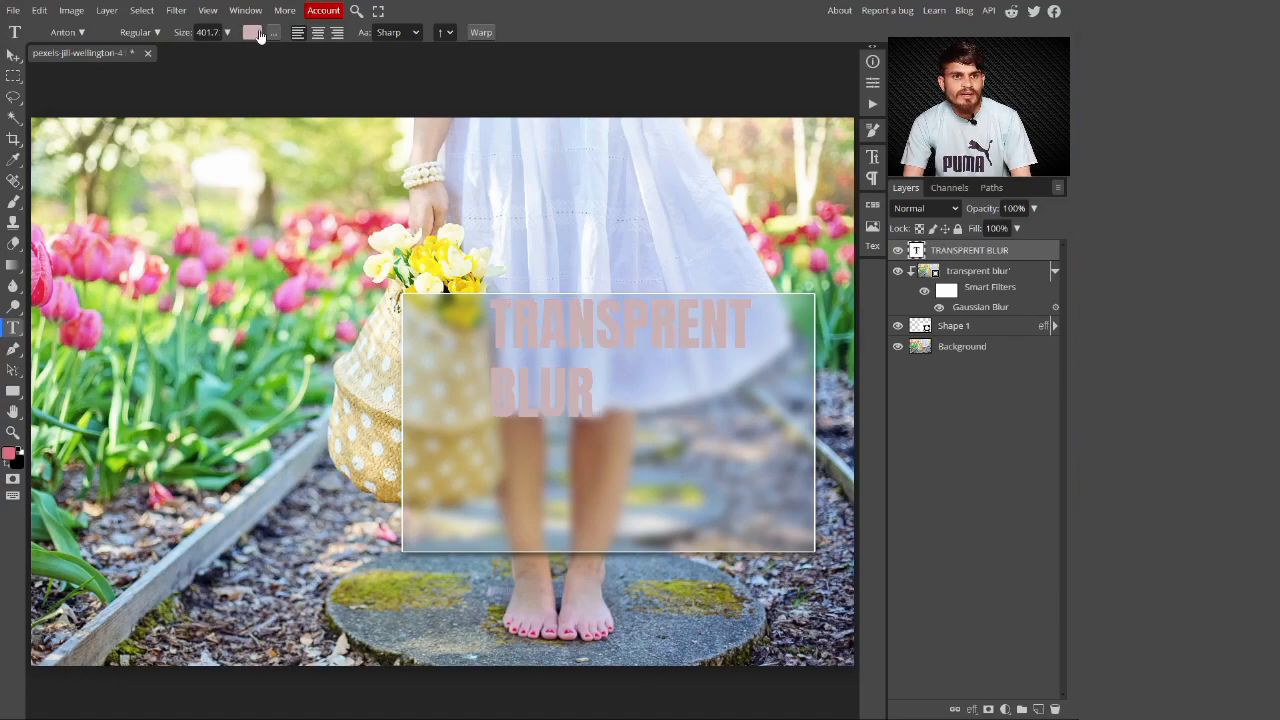
Step: Recolour the title text to the deep pink #d0366a, sampled from the tulips in the photo
click(251, 33)
drag(274, 182, 298, 228)
drag(273, 141, 279, 184)
click(243, 176)
click(245, 206)
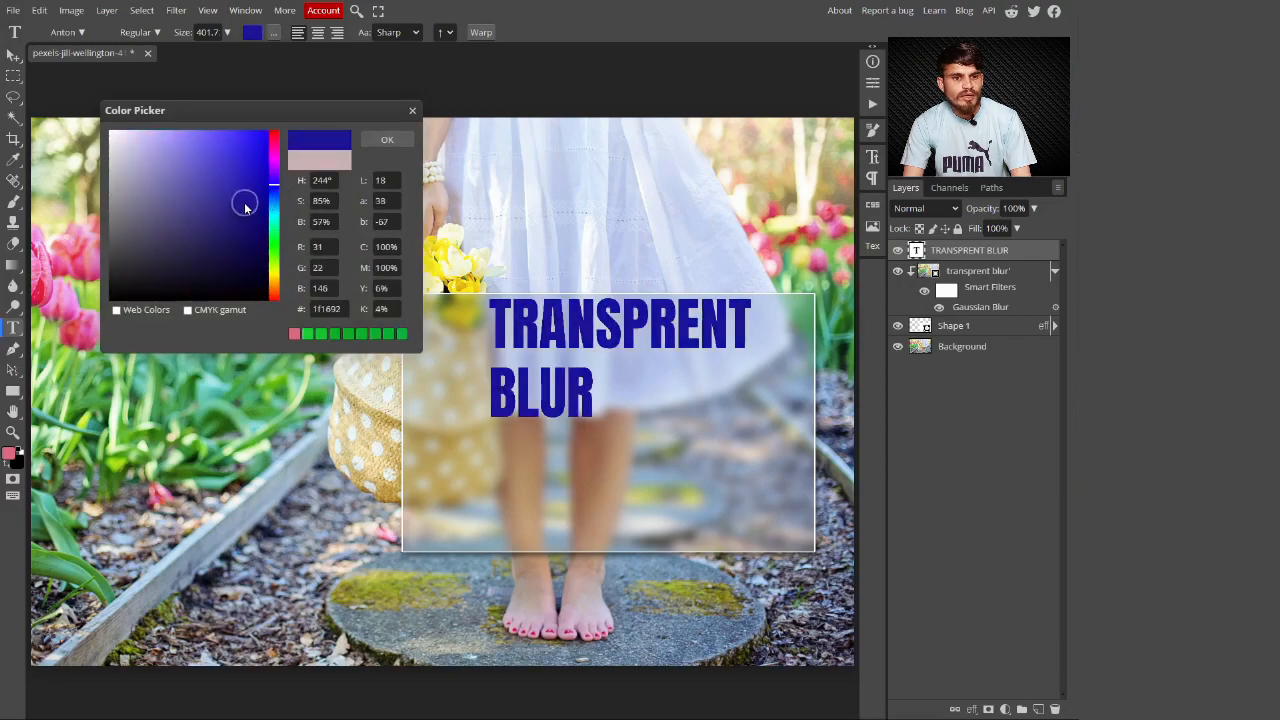
drag(272, 169, 274, 134)
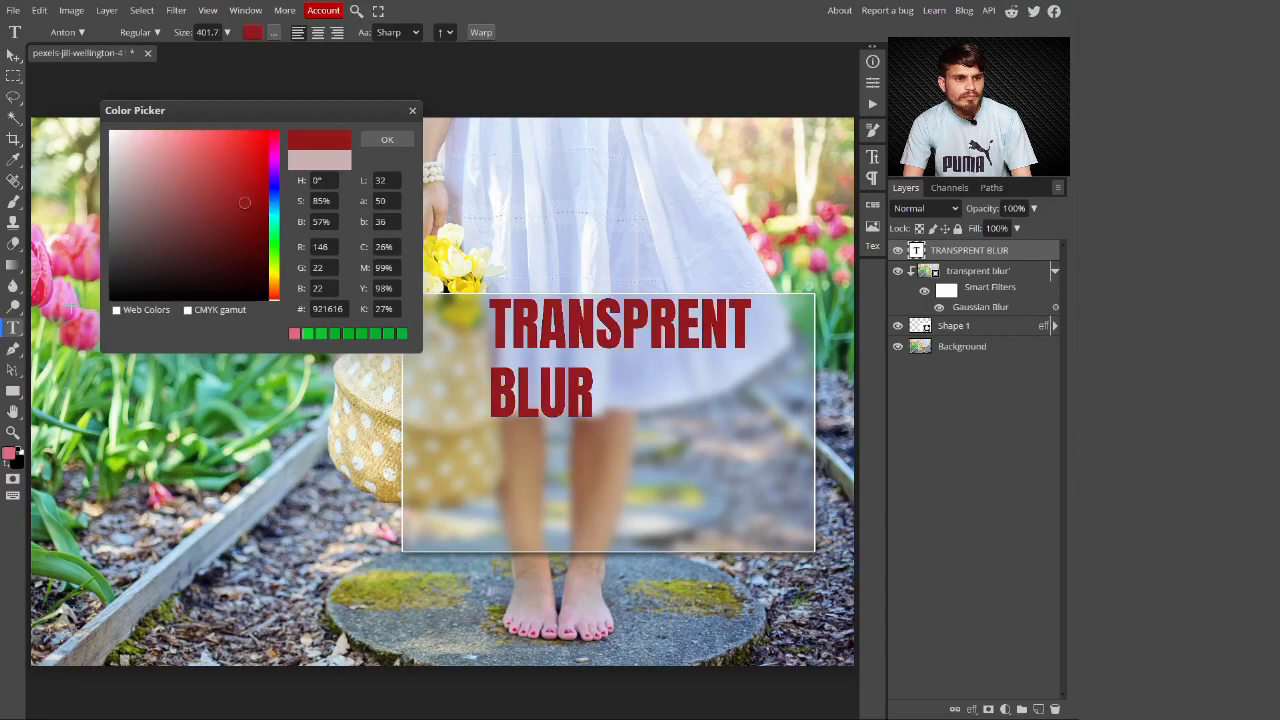
click(62, 305)
click(66, 310)
click(86, 342)
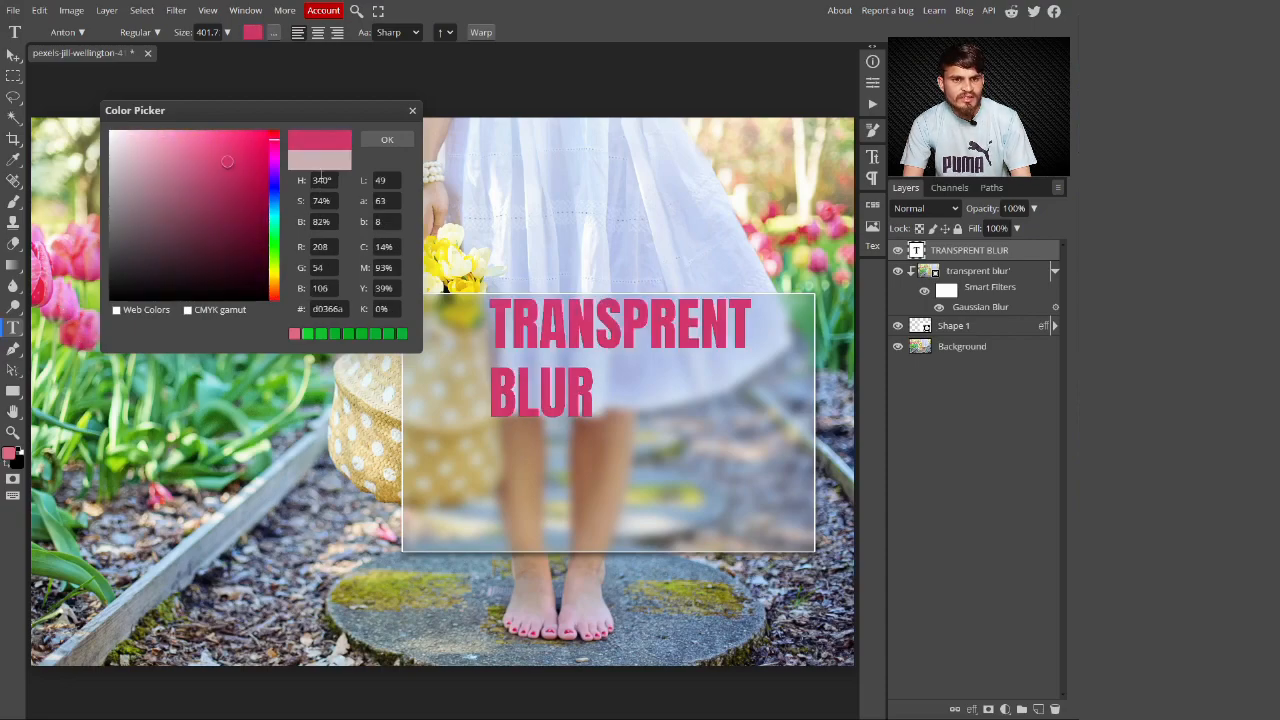
click(388, 141)
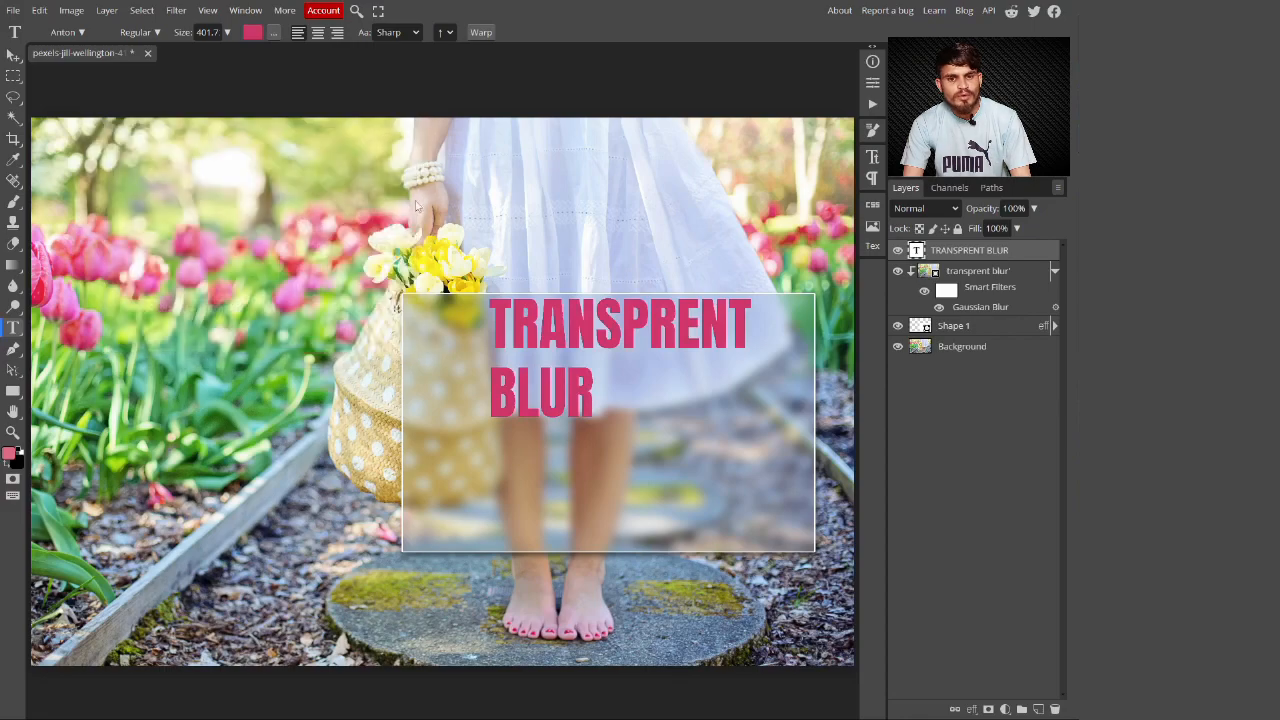
Step: Add a Drop Shadow layer style to the title text with a 125° angle and 60 px distance, and apply it
double_click(1045, 254)
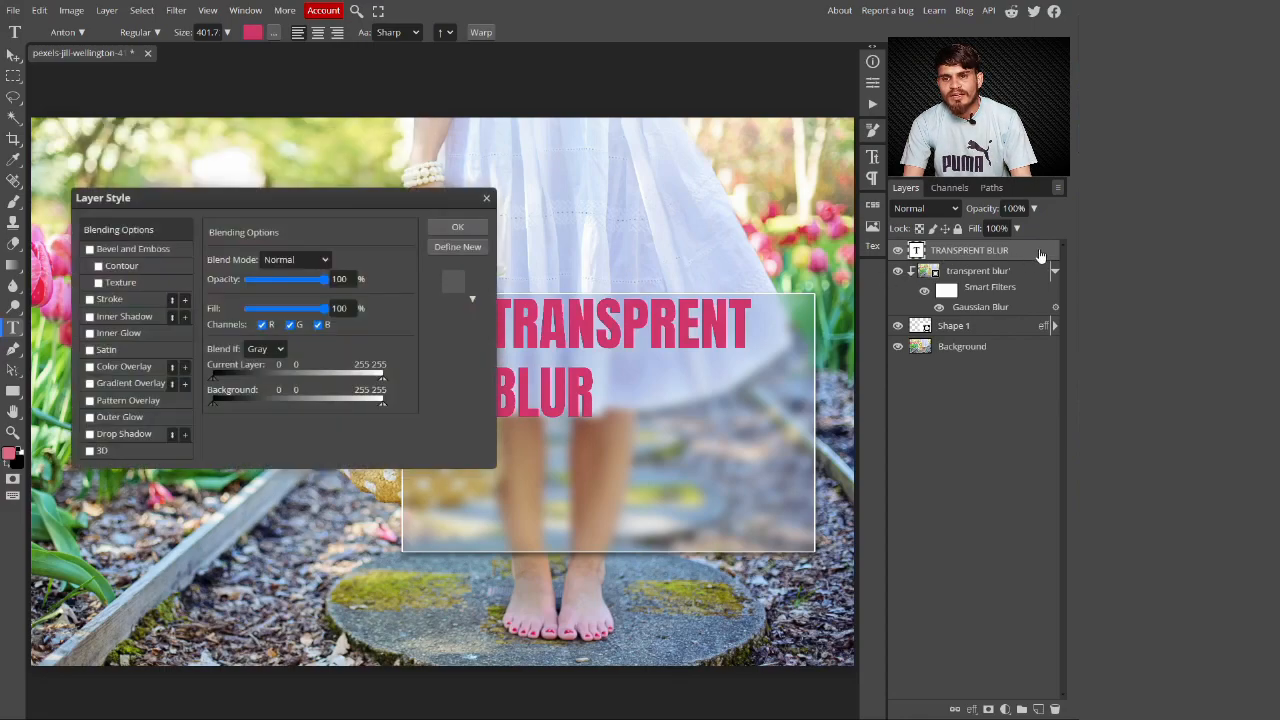
click(89, 434)
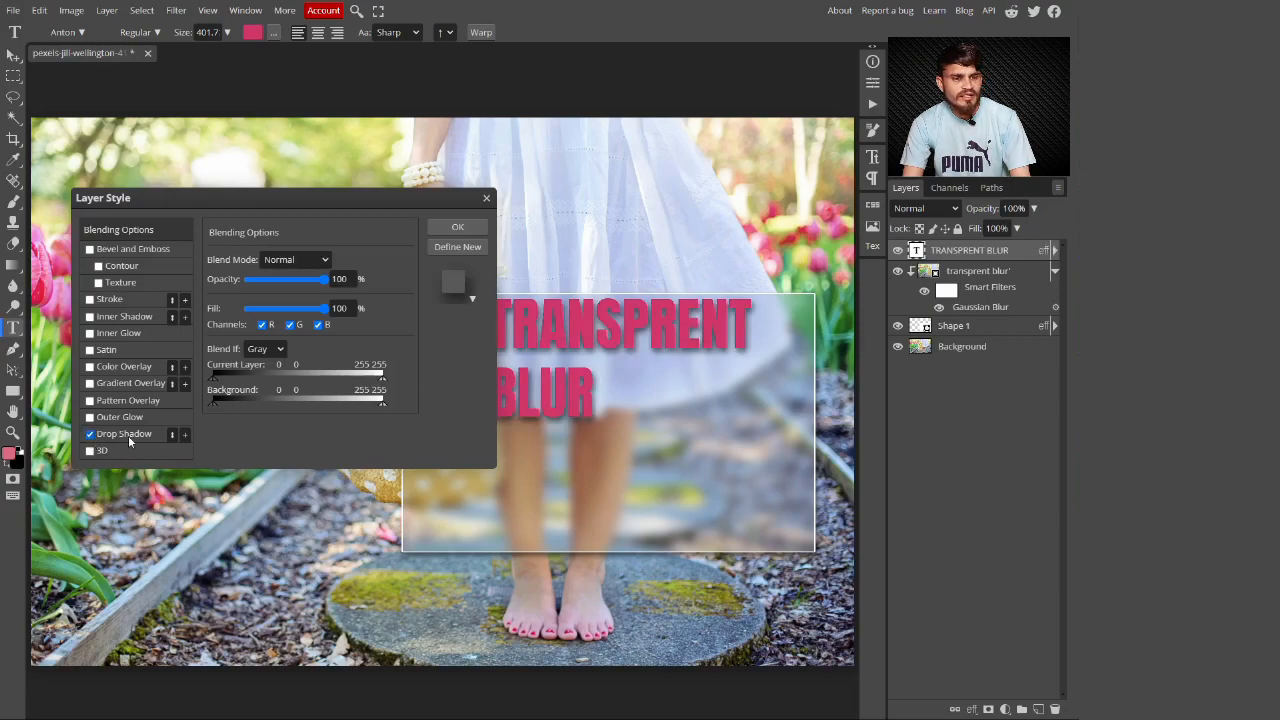
click(128, 435)
mouse_move(656, 360)
mouse_down()
mouse_move(651, 347)
mouse_move(645, 357)
mouse_up()
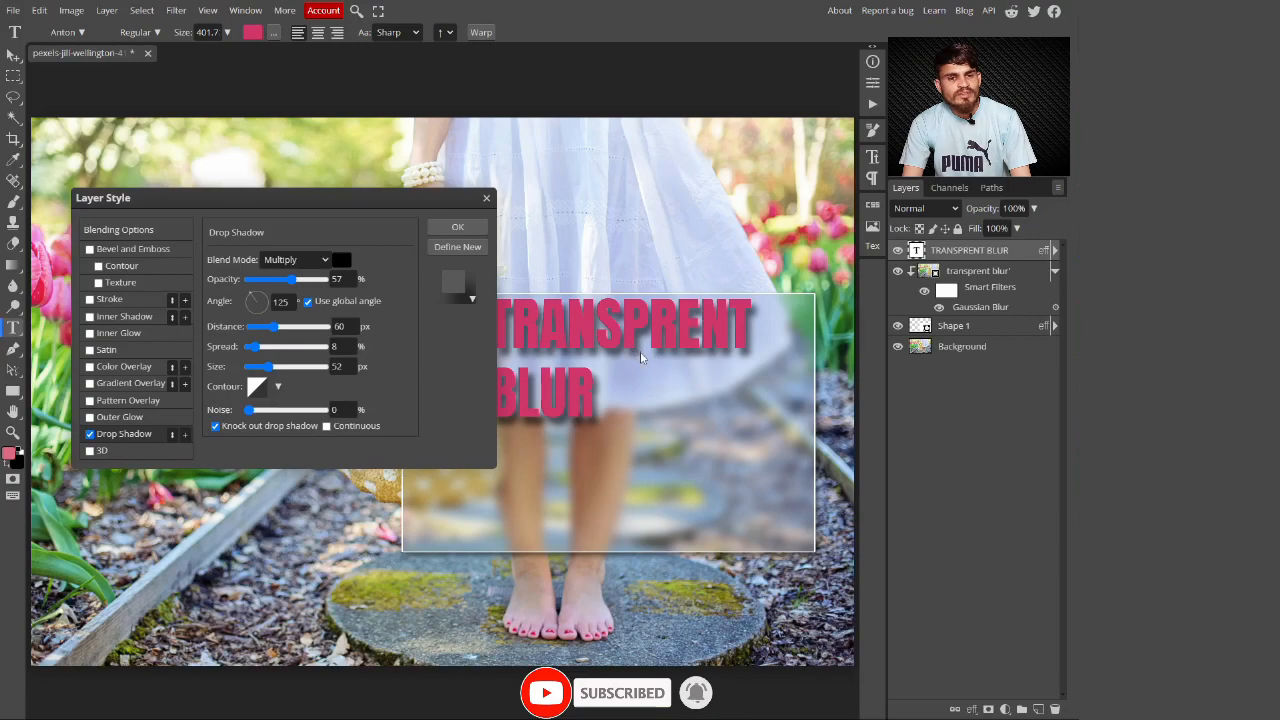
click(458, 229)
Step: Move the title text straight down to the vertical middle of the frosted panel
key(v)
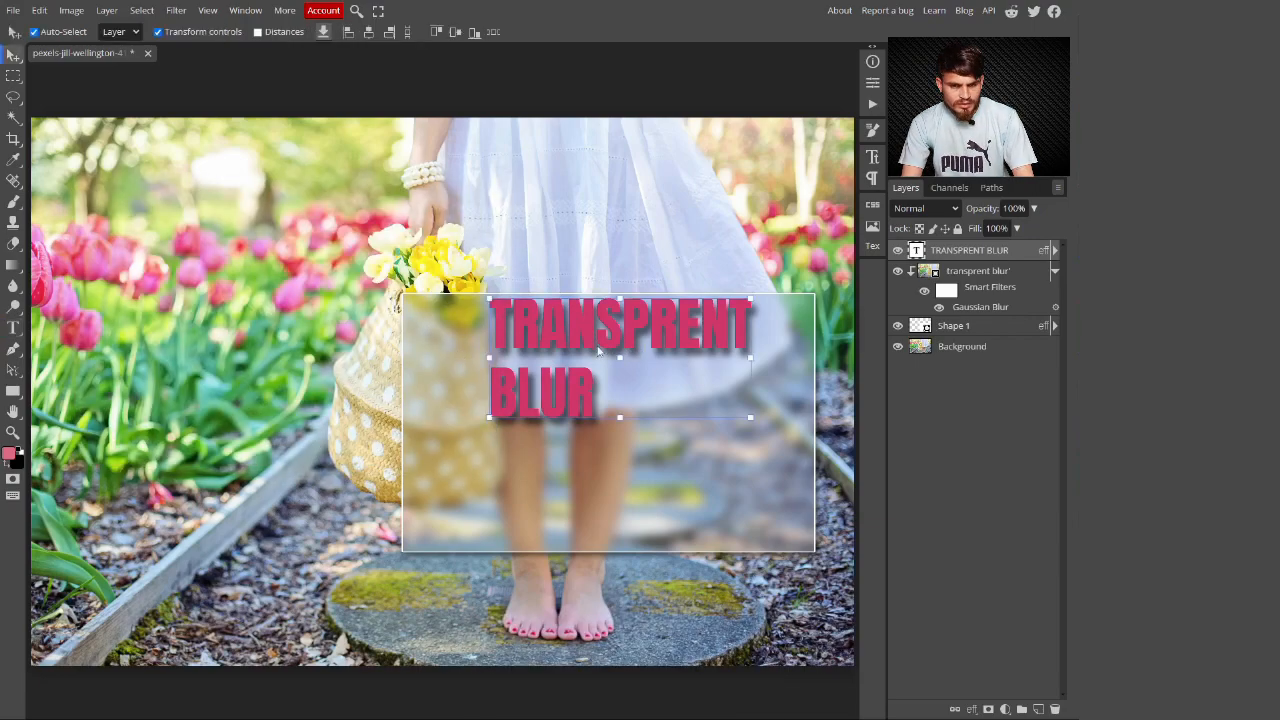
drag(592, 356, 585, 428)
Step: Compare the original photo with the finished design by temporarily hiding every layer except Background, and show all layers again
click(990, 346)
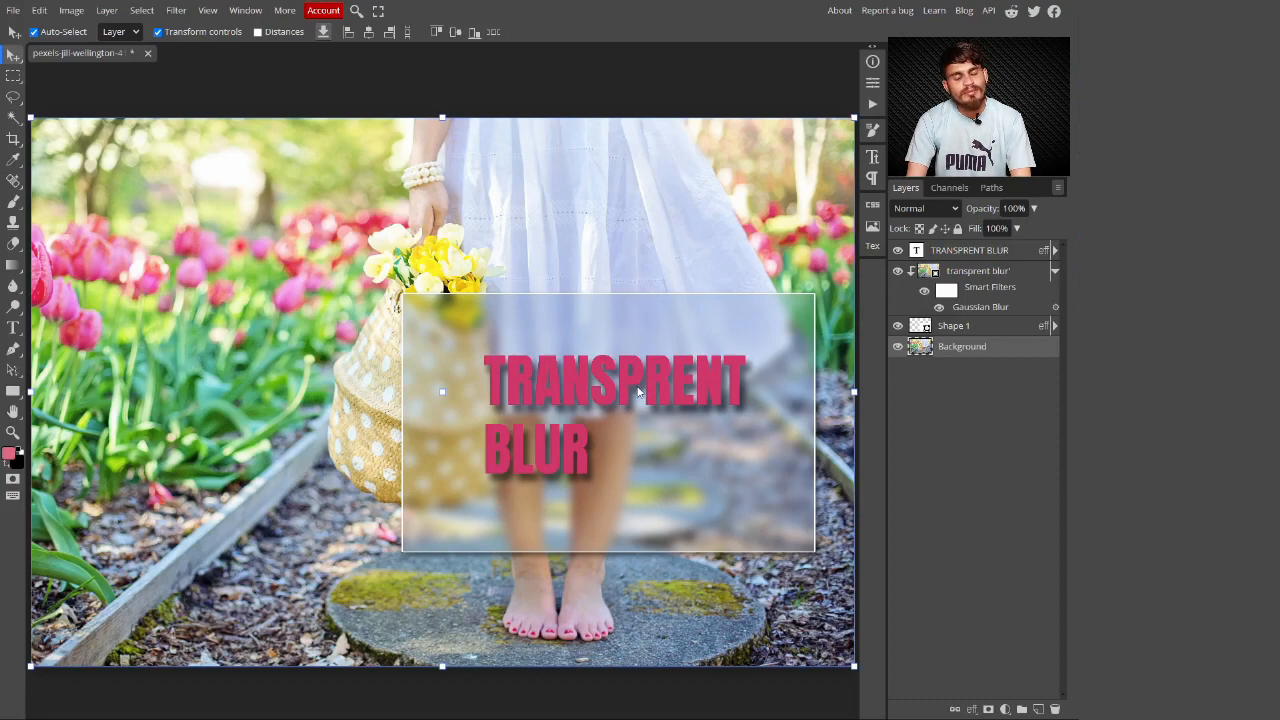
alt+click(898, 348)
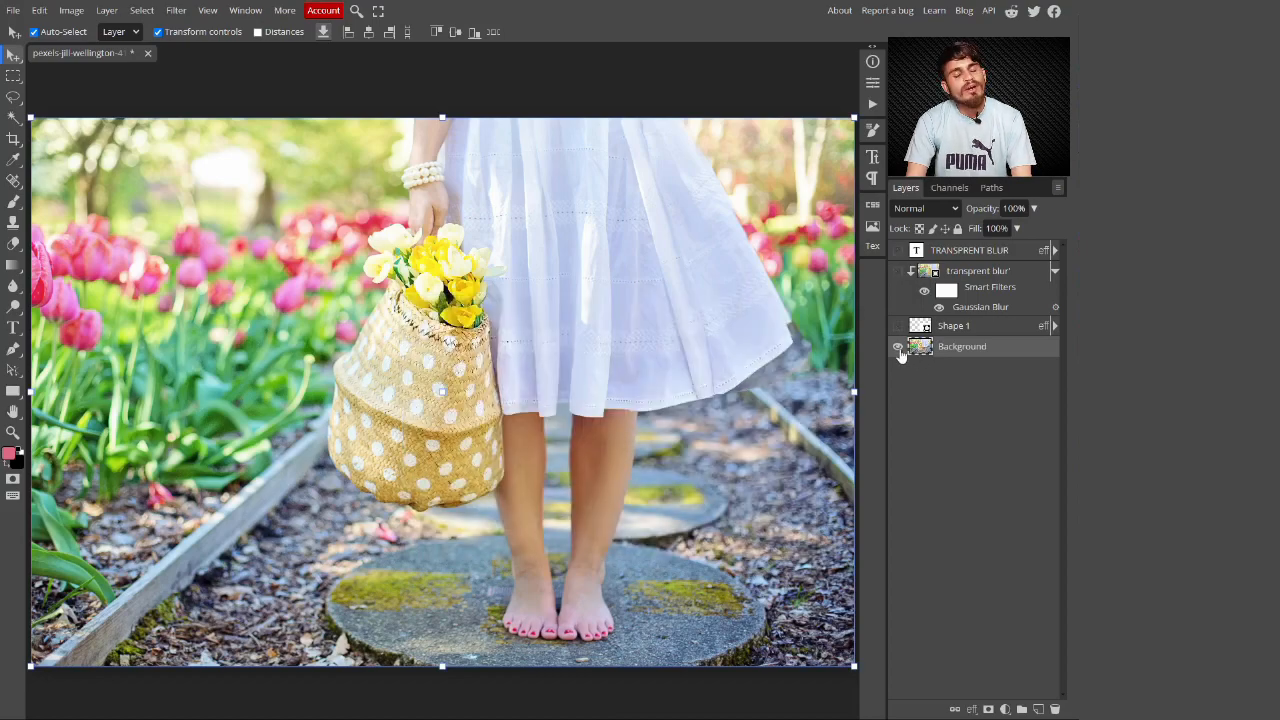
alt+click(898, 348)
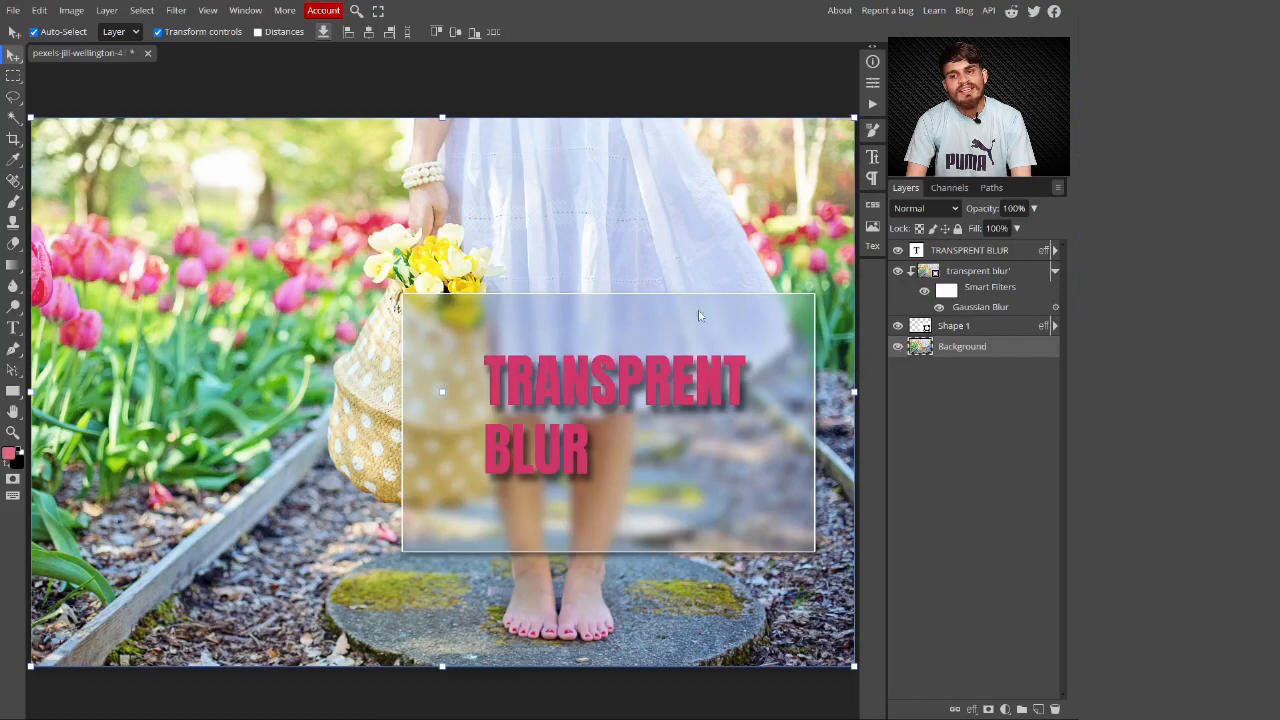